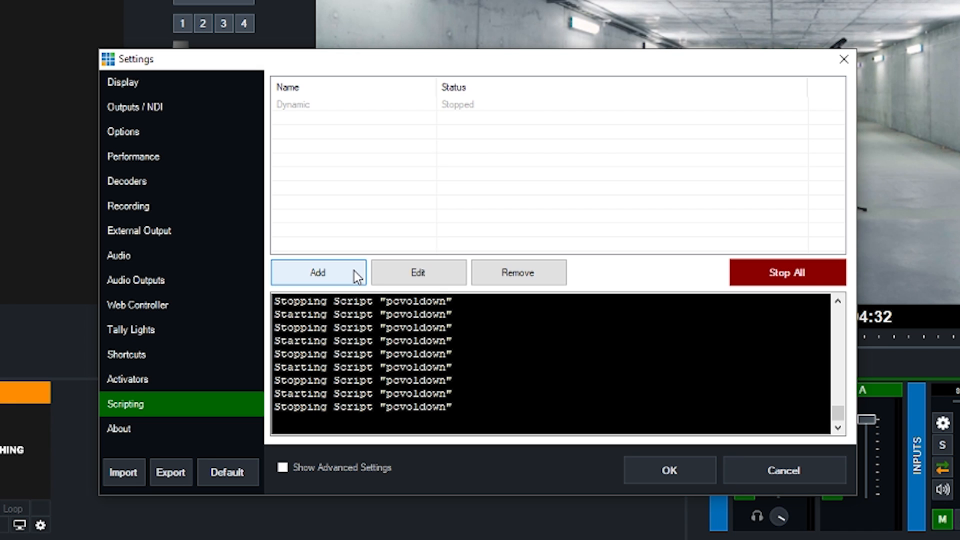
Step: In Stream Deck, assign a Website action to the first key of the bottom row
click(357, 276)
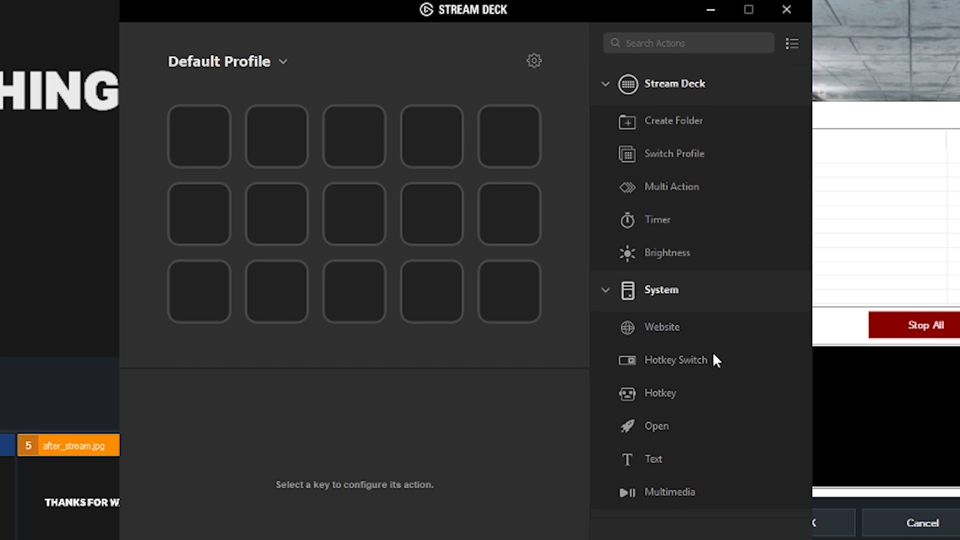
drag(659, 326, 215, 303)
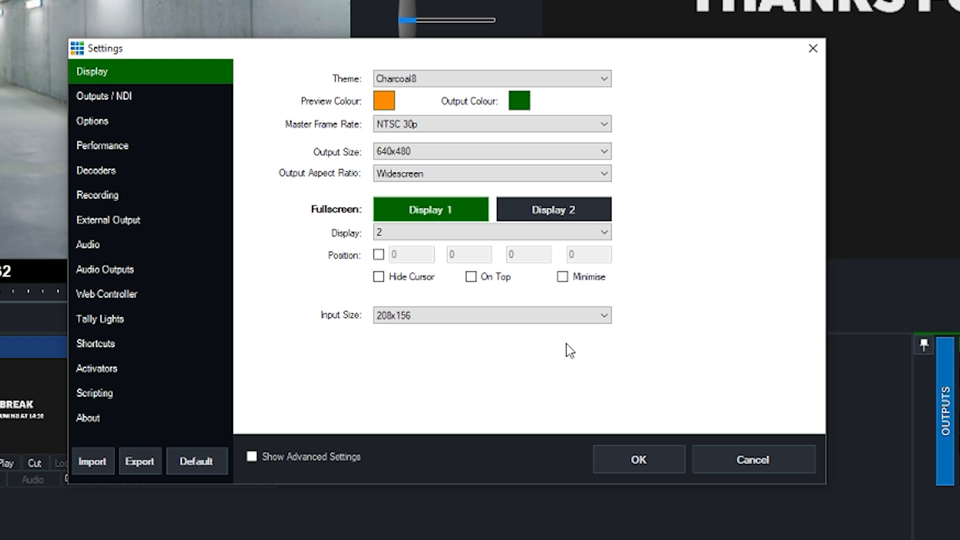
Step: Remove the existing startstream script from vMix's scripting settings
click(120, 393)
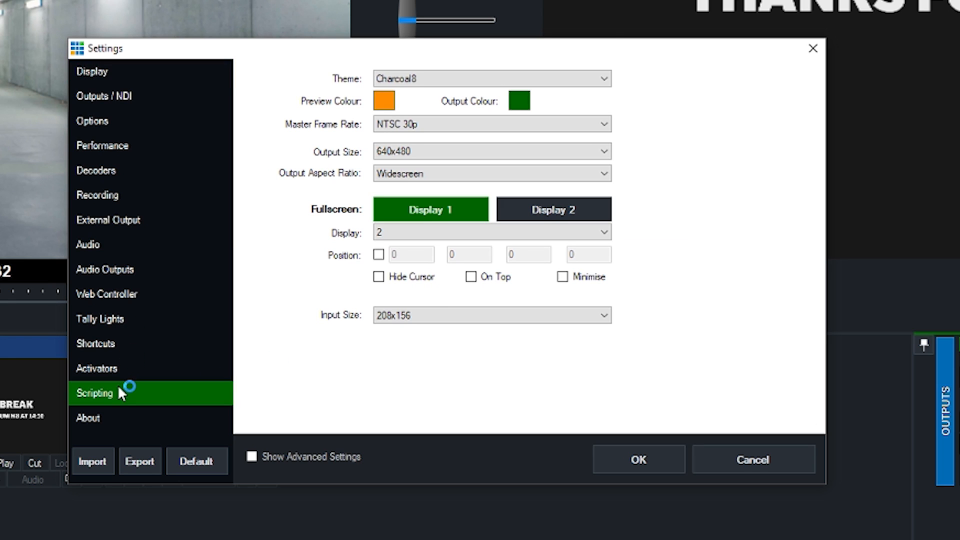
click(414, 110)
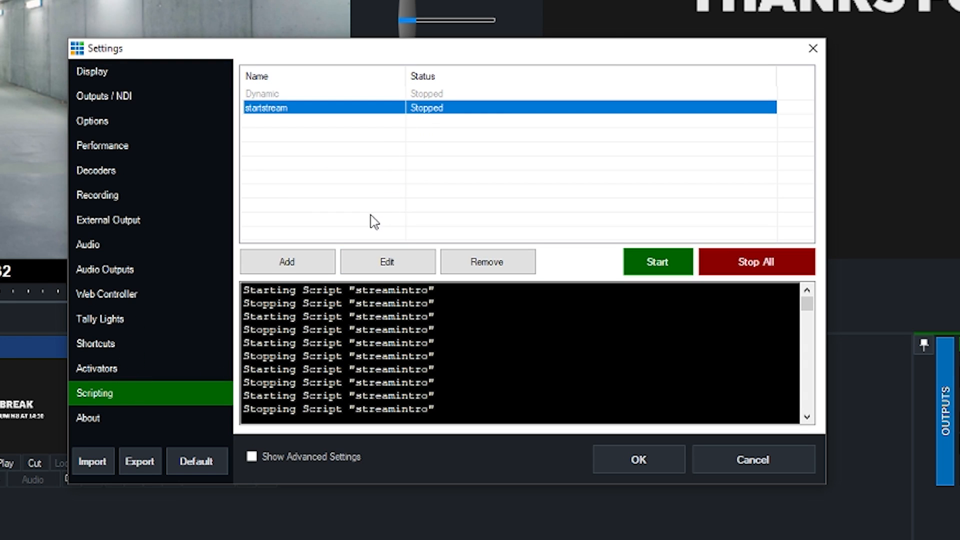
click(483, 268)
click(457, 326)
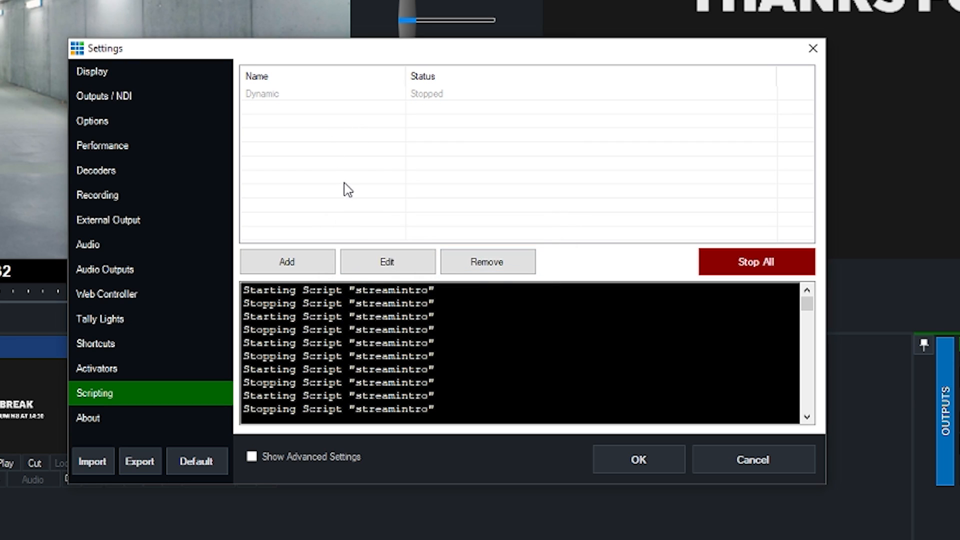
Step: Add a new vMix script and name it startstream
click(287, 262)
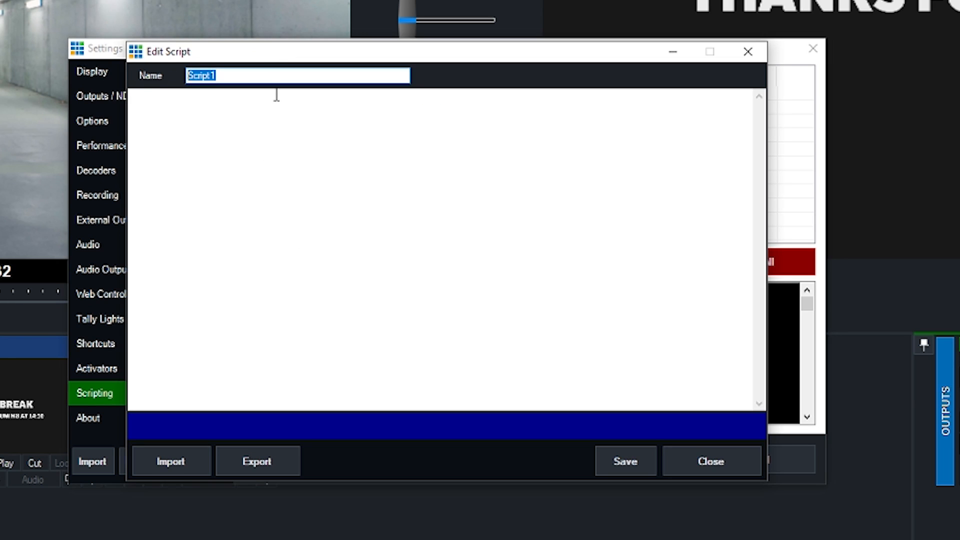
text(stre)
text(r)
key(BackSpace)
key(BackSpace)
key(BackSpace)
key(BackSpace)
key(BackSpace)
text(startstream)
click(319, 130)
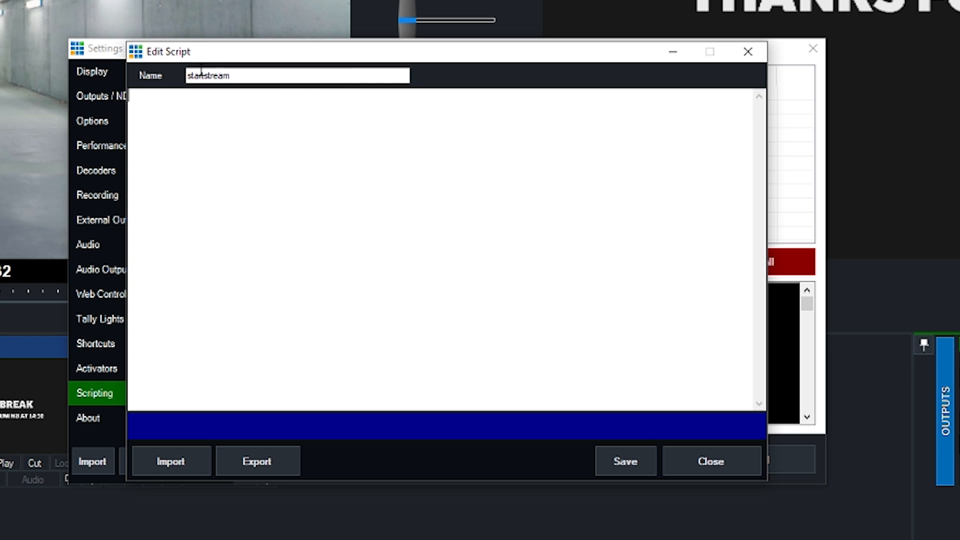
Step: Write Function=ActiveInput&Input=1 as the first line of the startstream script
drag(229, 58, 387, 104)
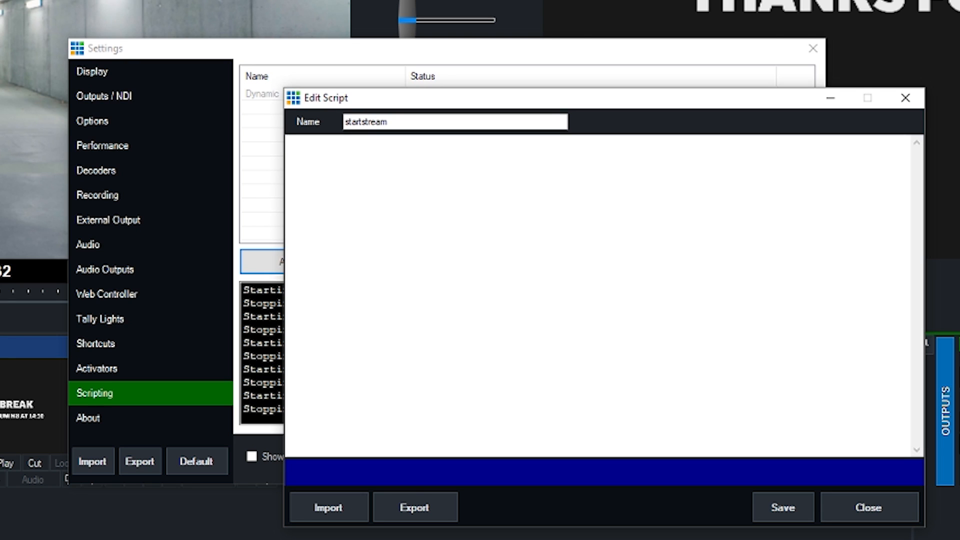
key(alt+Tab)
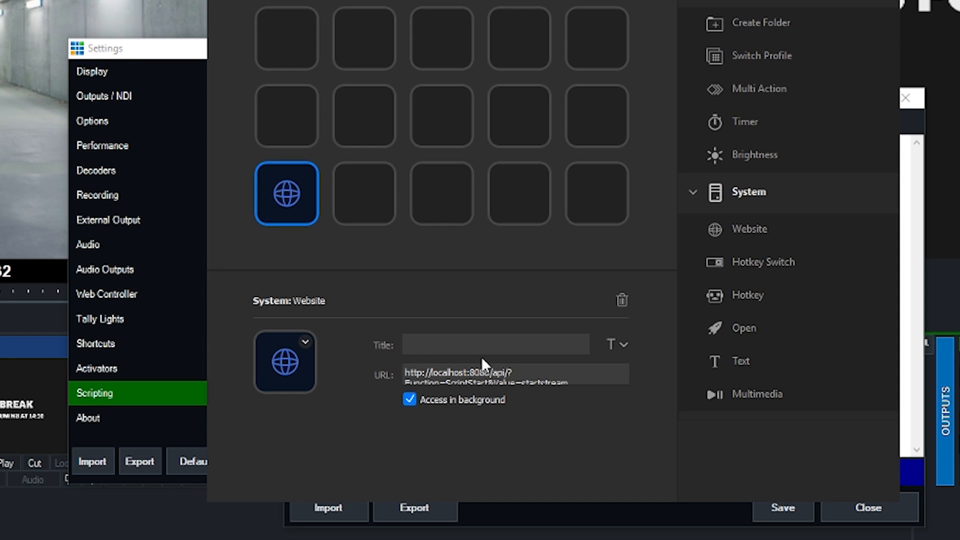
key(alt+Tab)
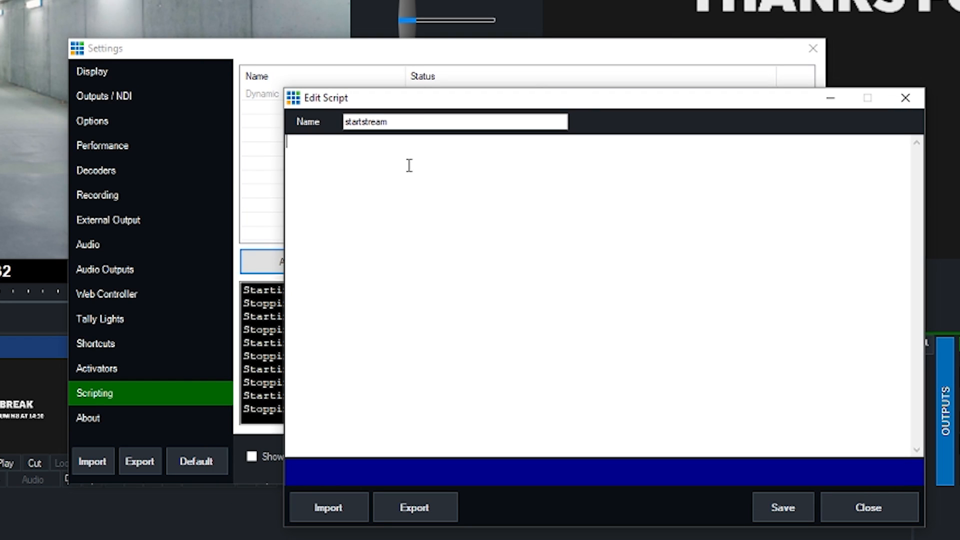
text(Function=Active)
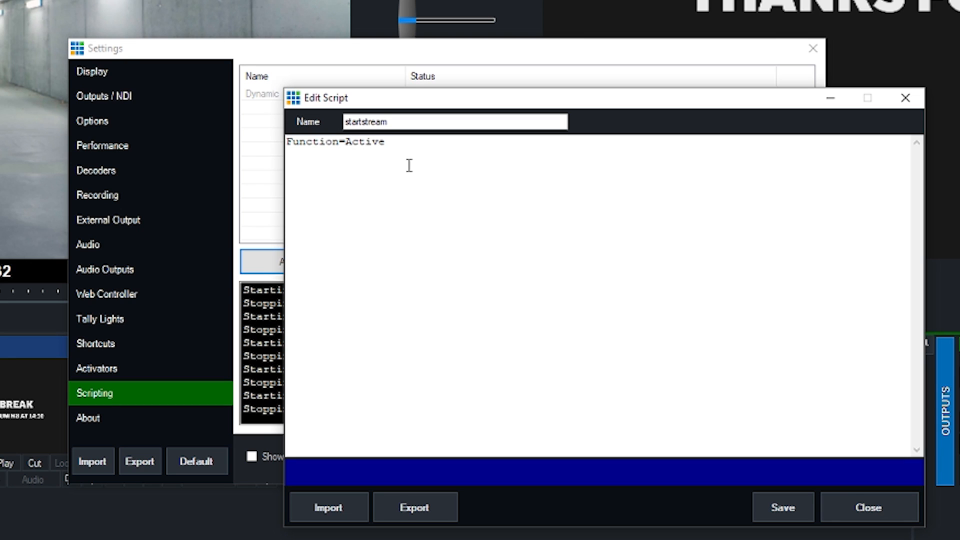
key(BackSpace)
text(eInput&Input=1)
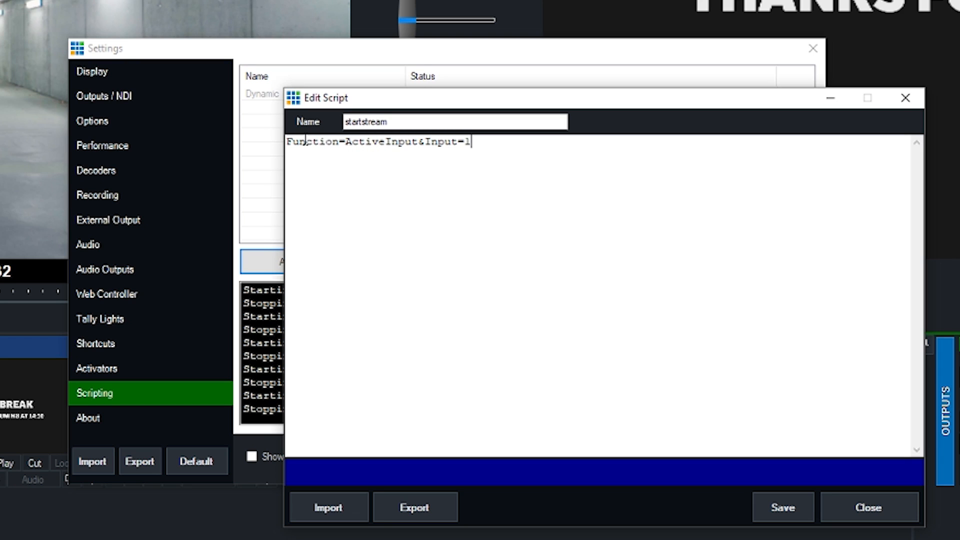
Step: Look up the ActiveInput function's description and parameters in the vMix Shortcut Function Reference in the browser
drag(332, 142, 403, 156)
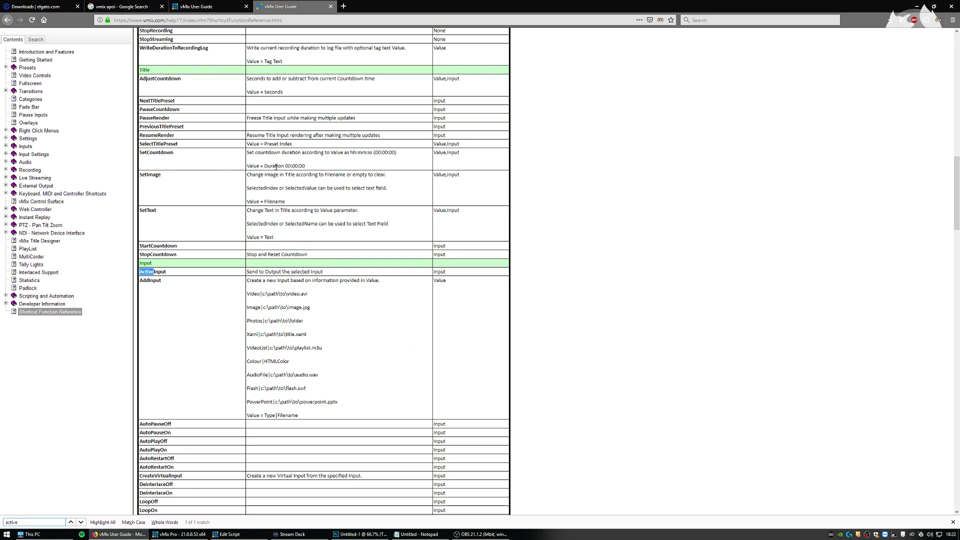
scroll(280, 196, up, 10)
scroll(279, 198, up, 5)
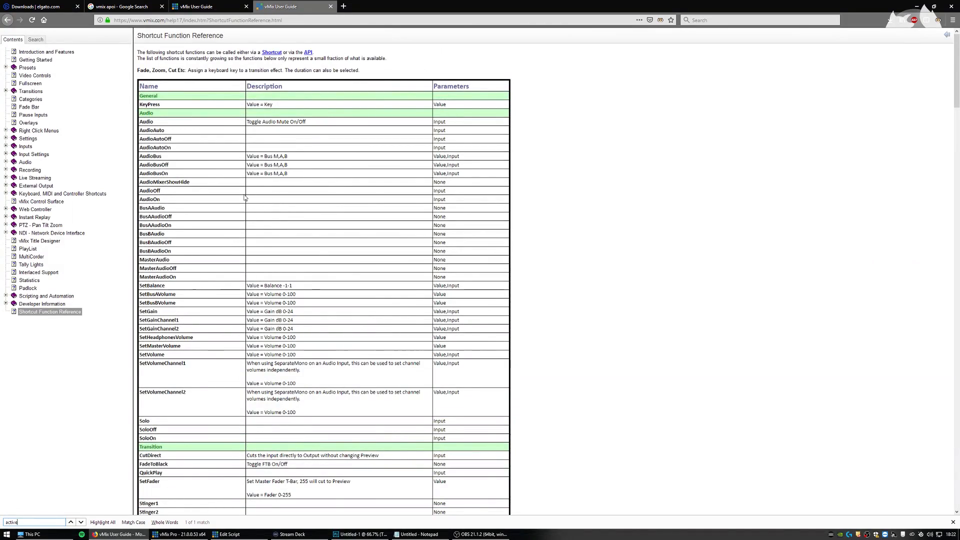
scroll(250, 215, down, 15)
scroll(248, 218, down, 8)
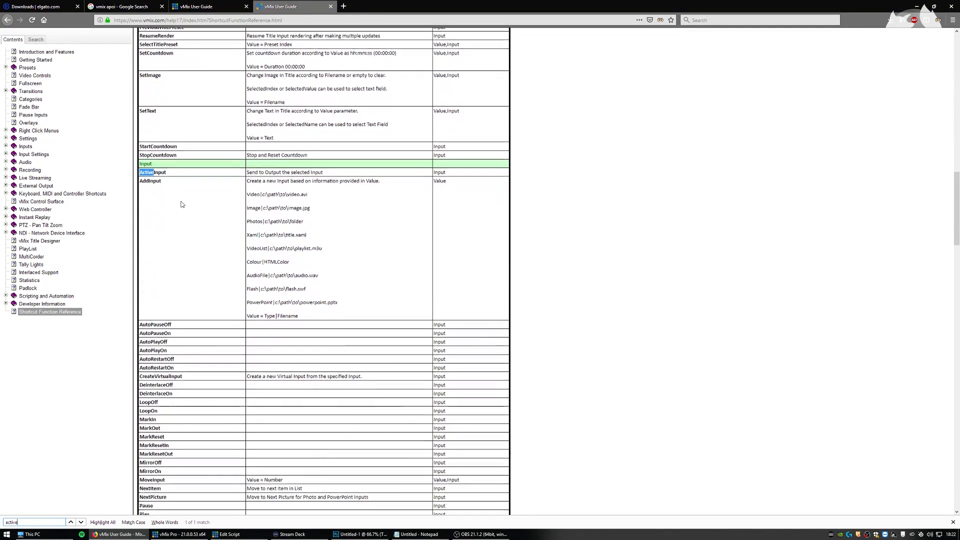
click(158, 172)
drag(143, 172, 166, 172)
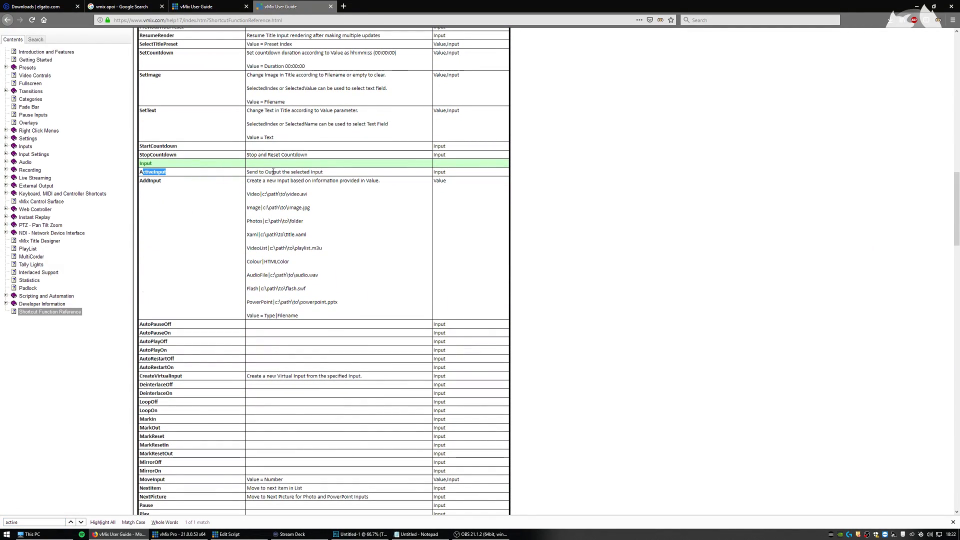
click(440, 172)
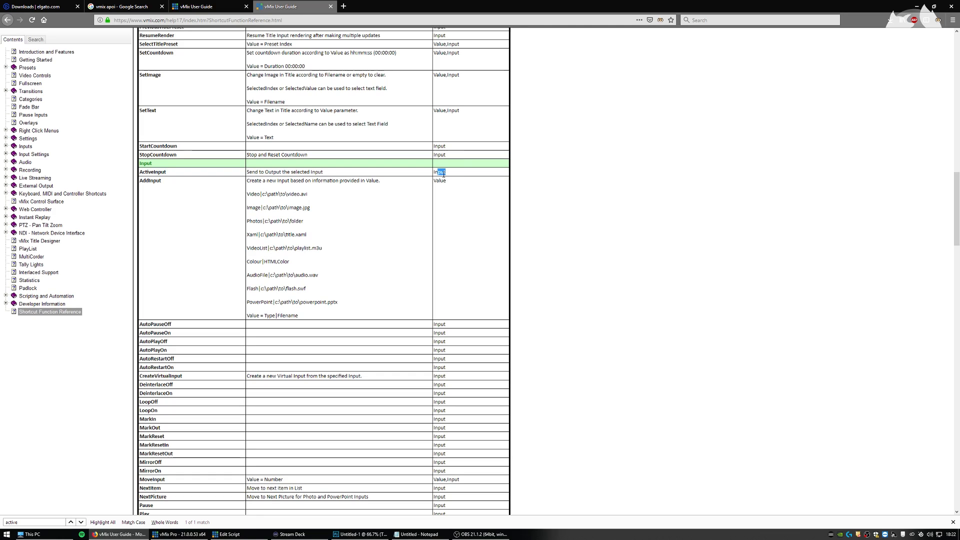
scroll(440, 200, down, 15)
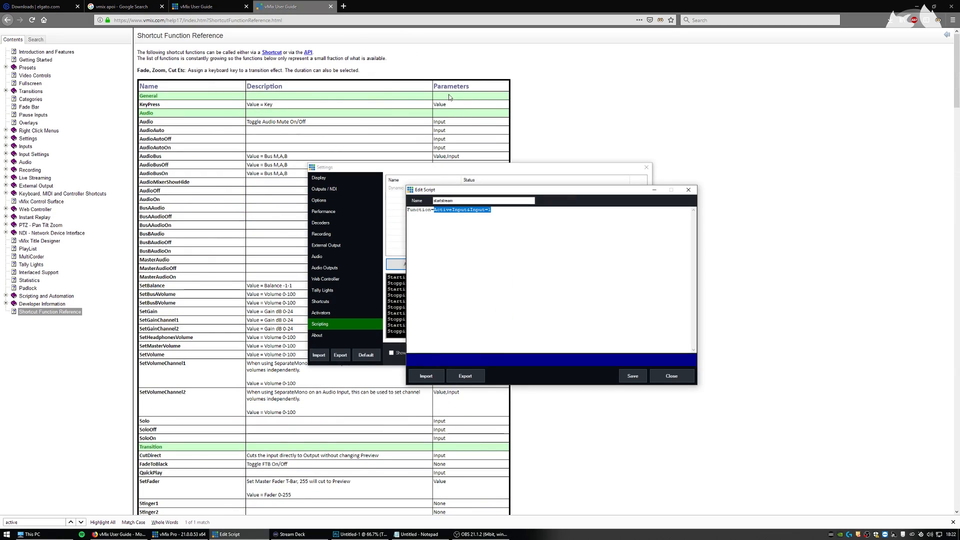
Step: Back in the vMix script, examine the function name, the & separator and the Input parameter of the first line
click(470, 211)
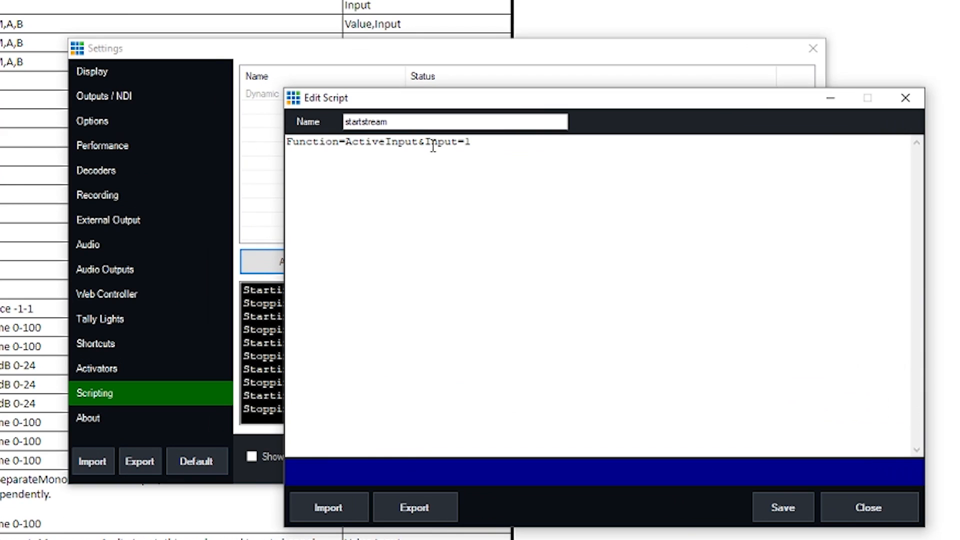
drag(426, 143, 455, 144)
click(422, 142)
double_click(421, 142)
scroll(34, 270, down, 20)
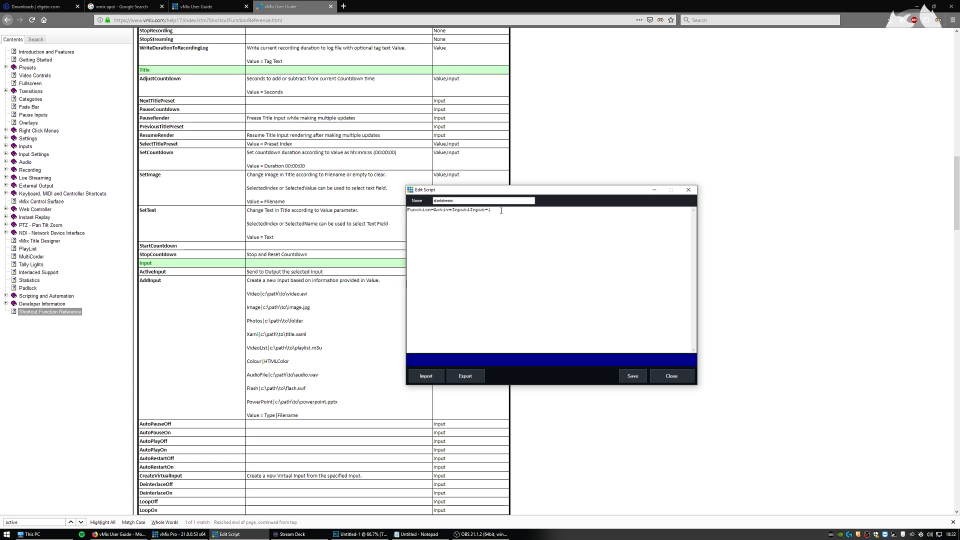
double_click(444, 211)
click(450, 210)
drag(470, 210, 483, 211)
Step: Add the lines Function=Play&Input=1 and Function=AudioOn&Input=1 to the script, and save it
click(478, 210)
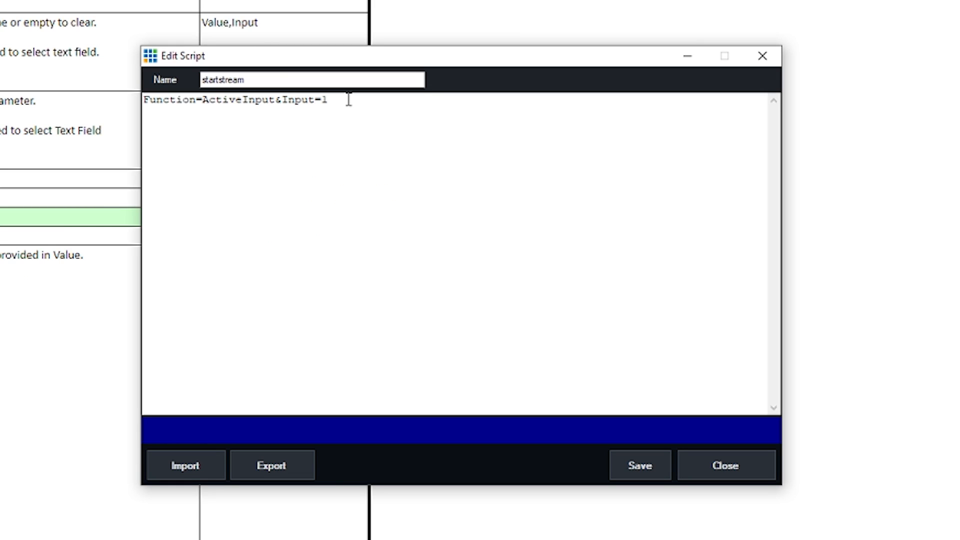
key(Return)
text(Function=Play&Input=1)
key(Return)
text(Function=AudioOn)
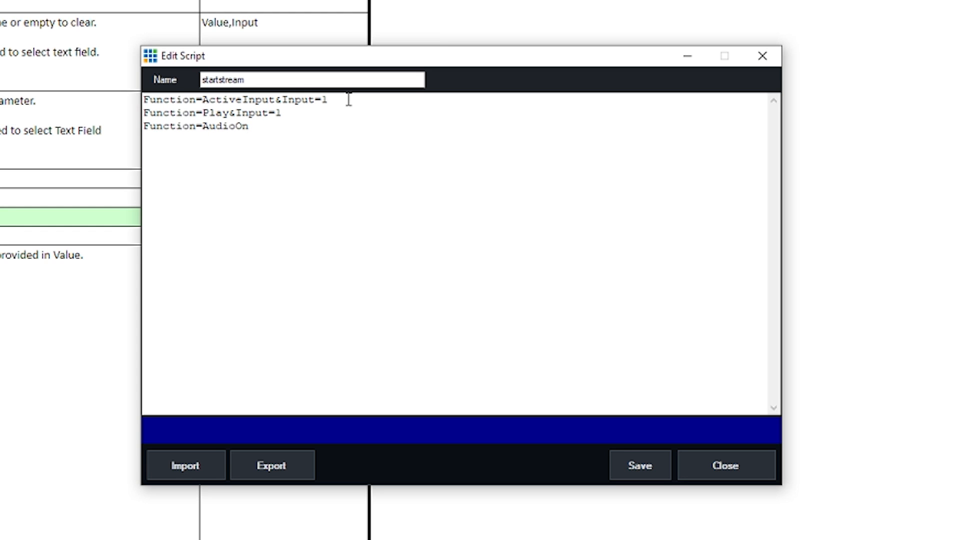
text(&Input=1)
click(625, 472)
click(725, 465)
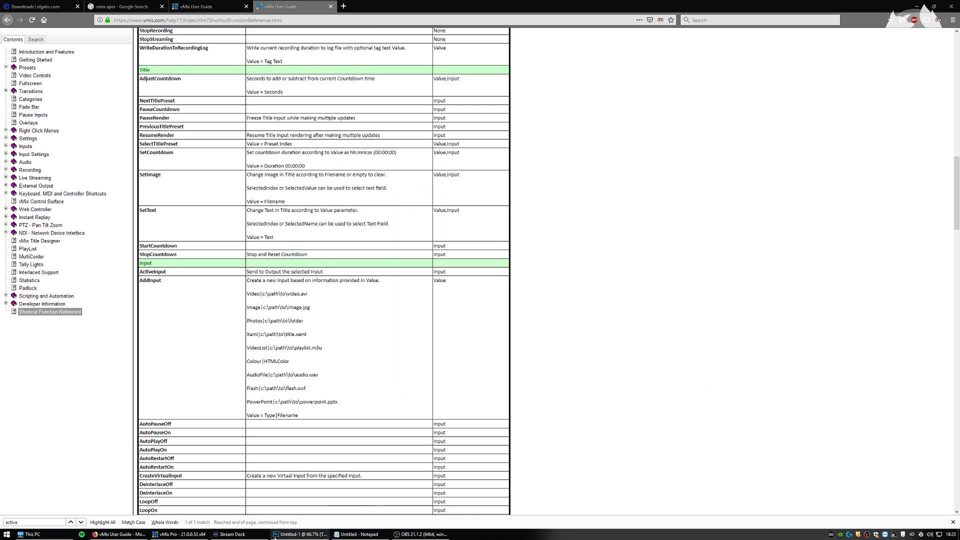
Step: In Stream Deck, replace the action on the bottom row's first key with a new, empty Website action
click(170, 535)
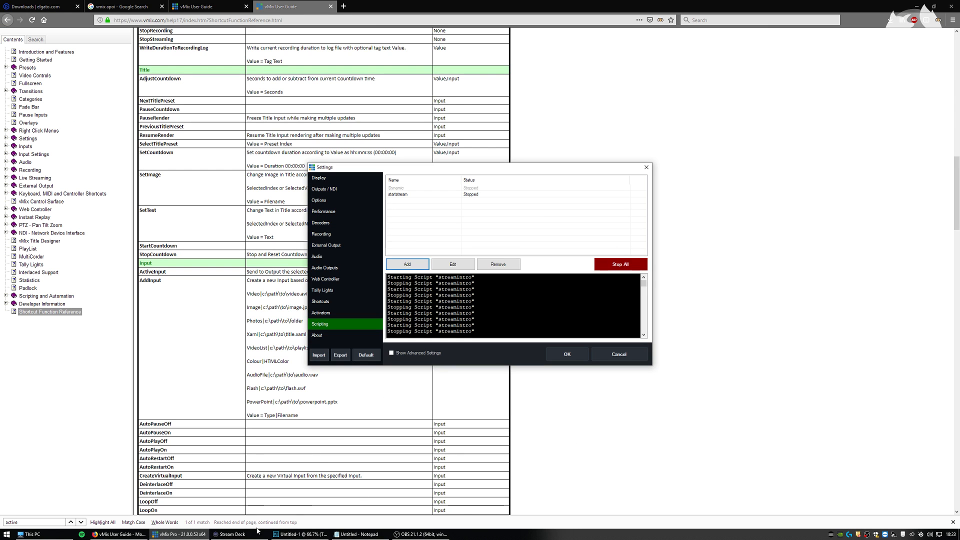
click(228, 534)
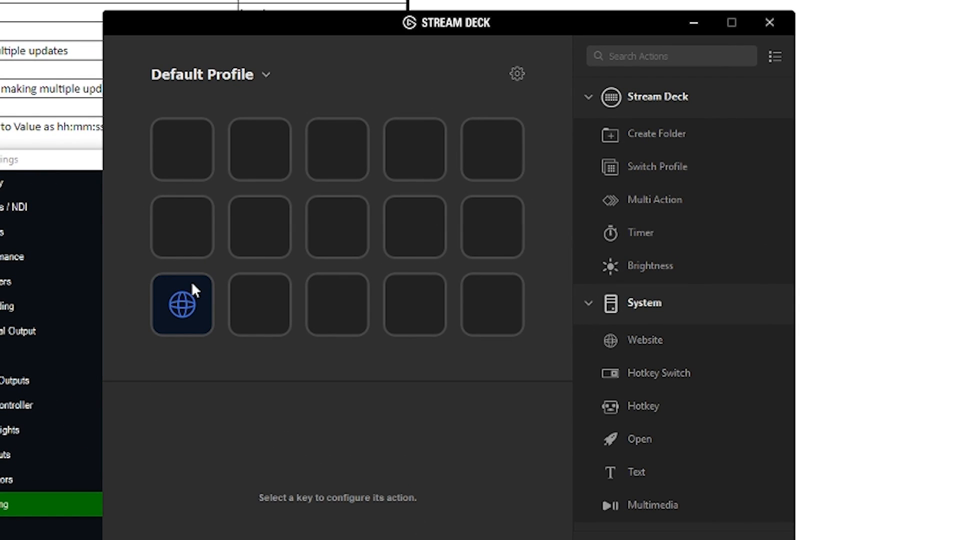
click(194, 289)
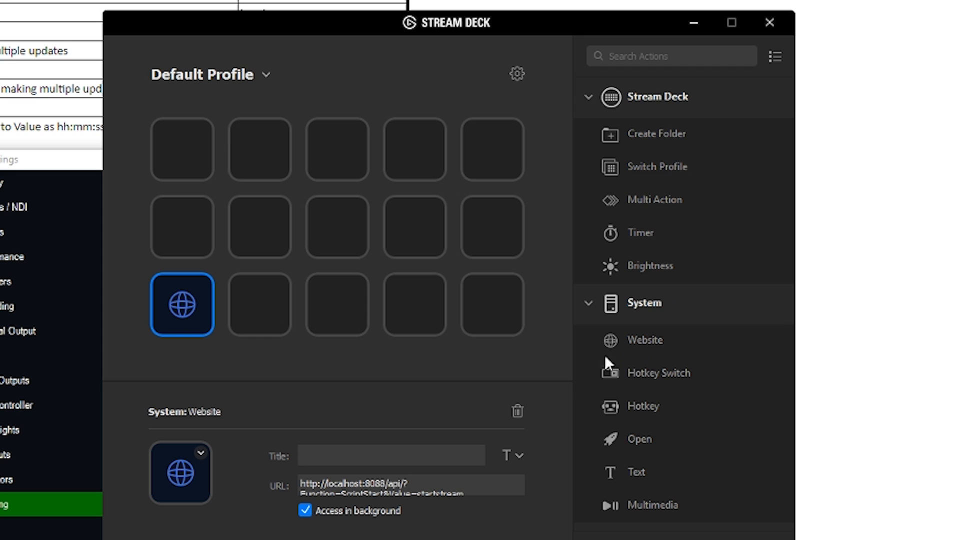
click(517, 411)
drag(645, 339, 182, 304)
click(350, 489)
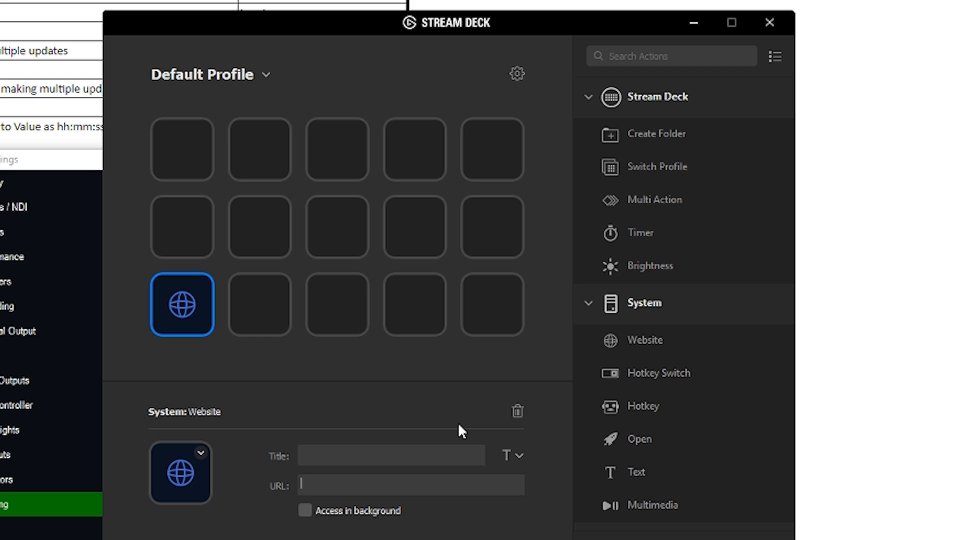
text(http://localhost:8088/api/?Function=ScriptStart&Value=startstream)
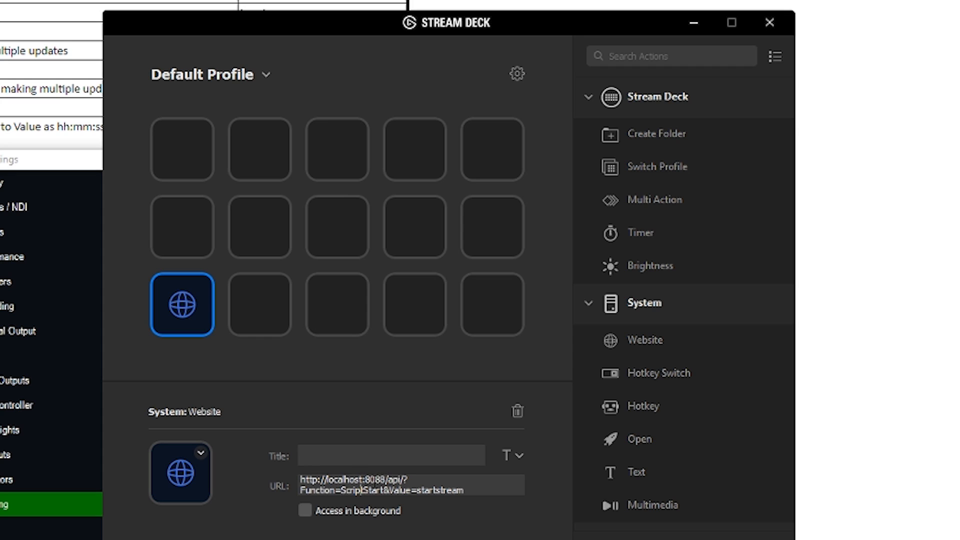
drag(338, 480, 386, 480)
mouse_move(323, 480)
mouse_down()
mouse_move(355, 480)
mouse_move(328, 480)
mouse_up()
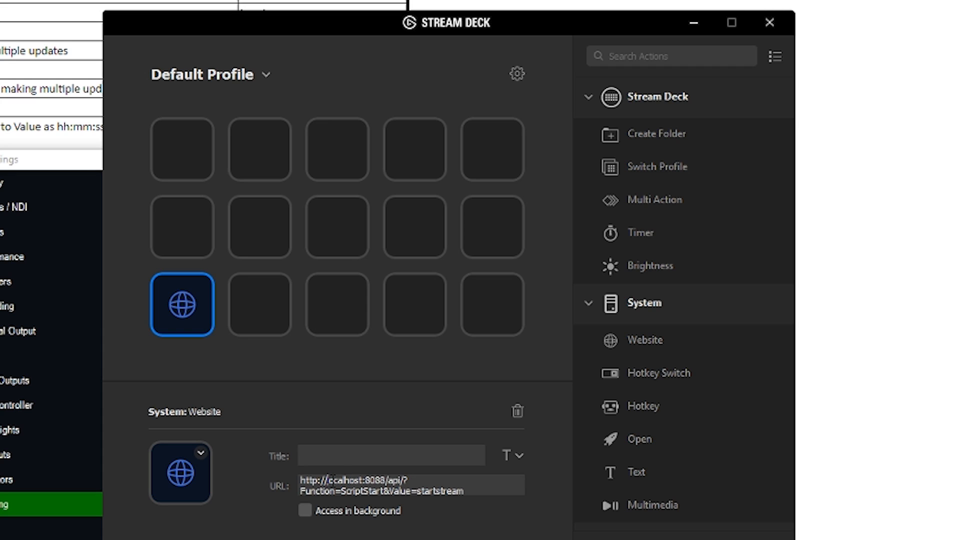
click(342, 486)
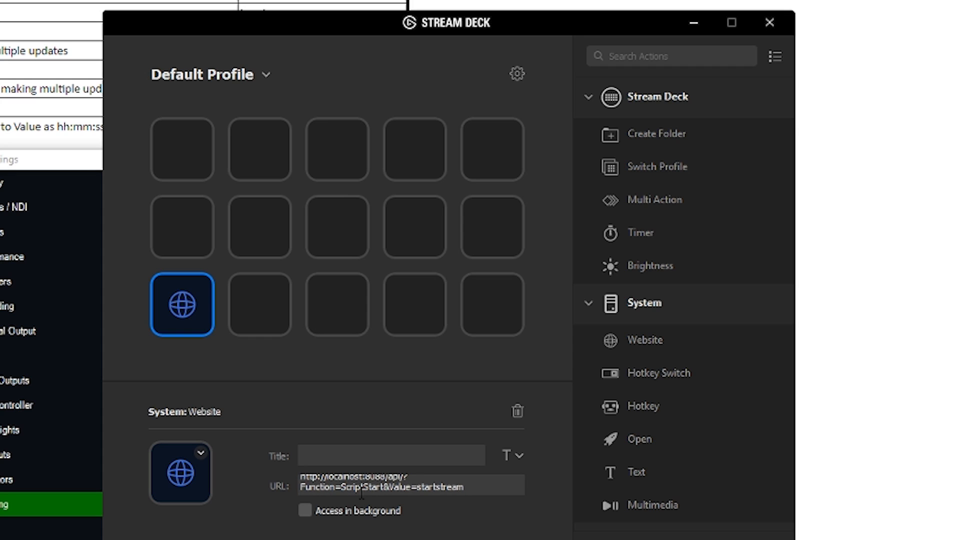
drag(334, 487, 412, 486)
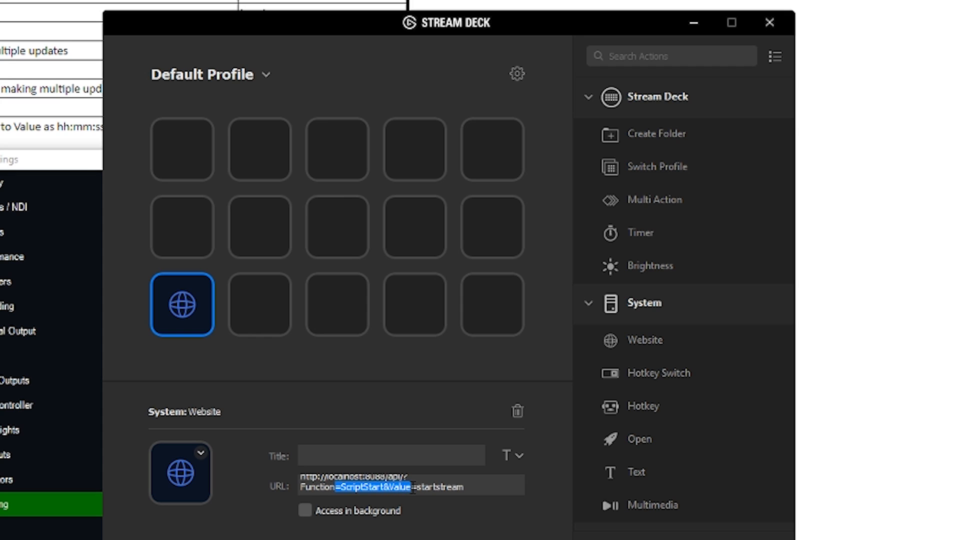
click(441, 487)
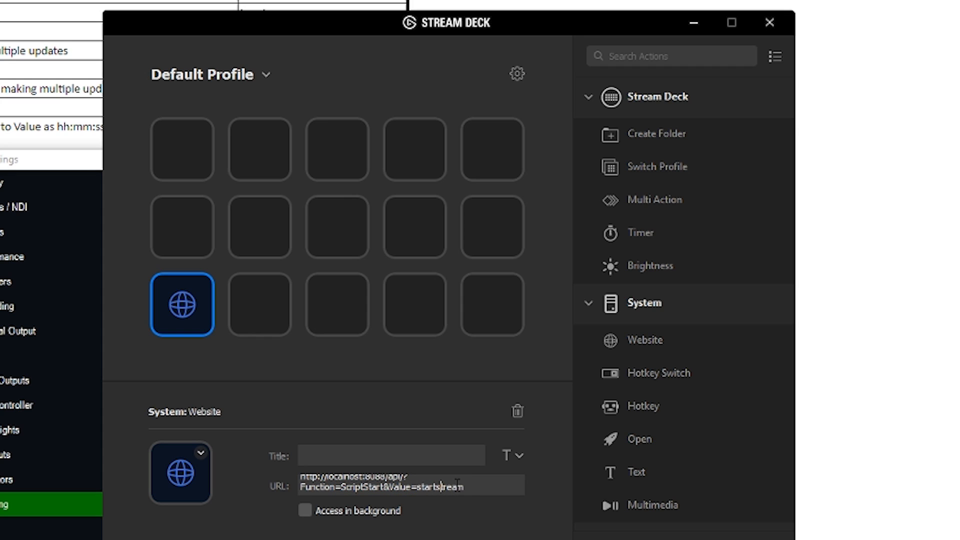
click(303, 509)
Step: Title the Website key START INTRO, with the two words on separate lines
click(343, 453)
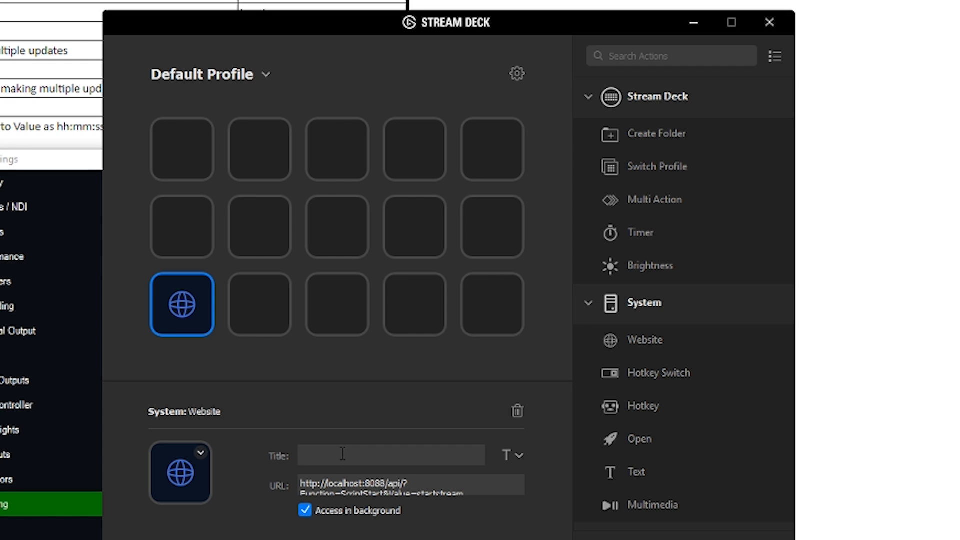
text(START)
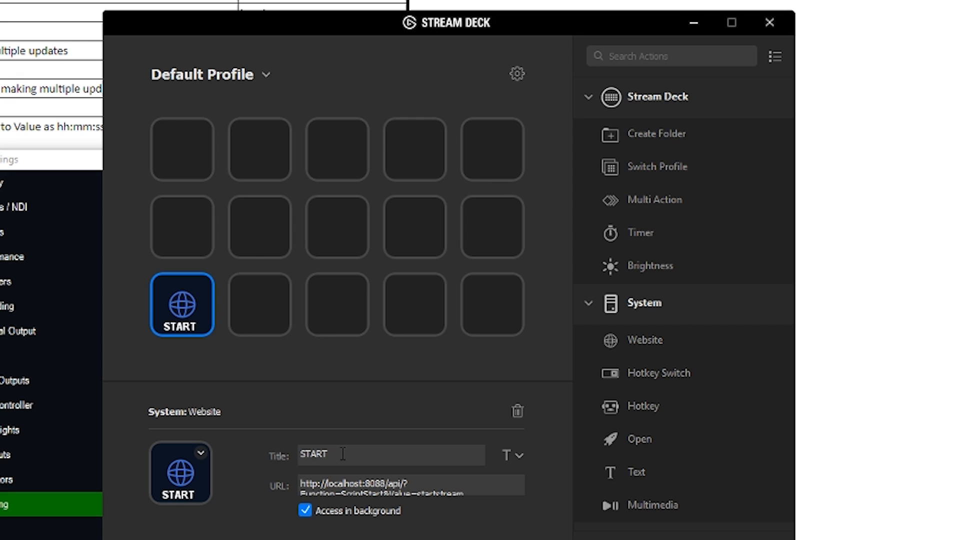
key(Return)
text(INT)
click(359, 462)
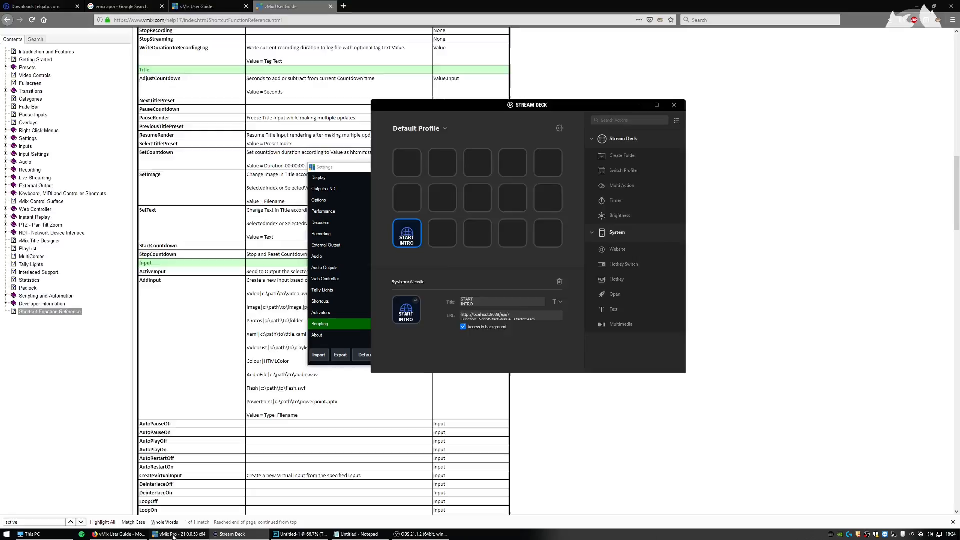
Step: Switch to vMix, accept the settings, and send input 1, stream_starting.jpg, to the output
click(168, 534)
click(557, 355)
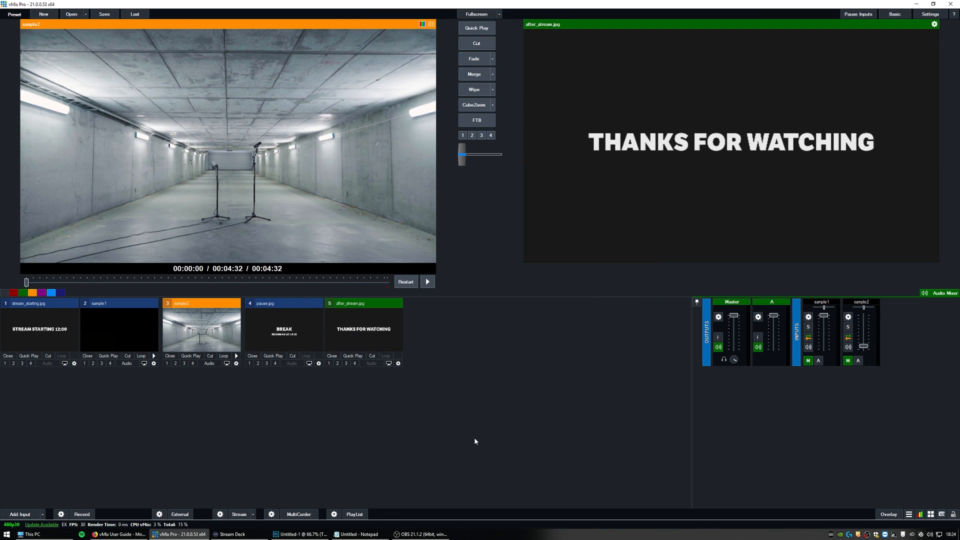
key(1)
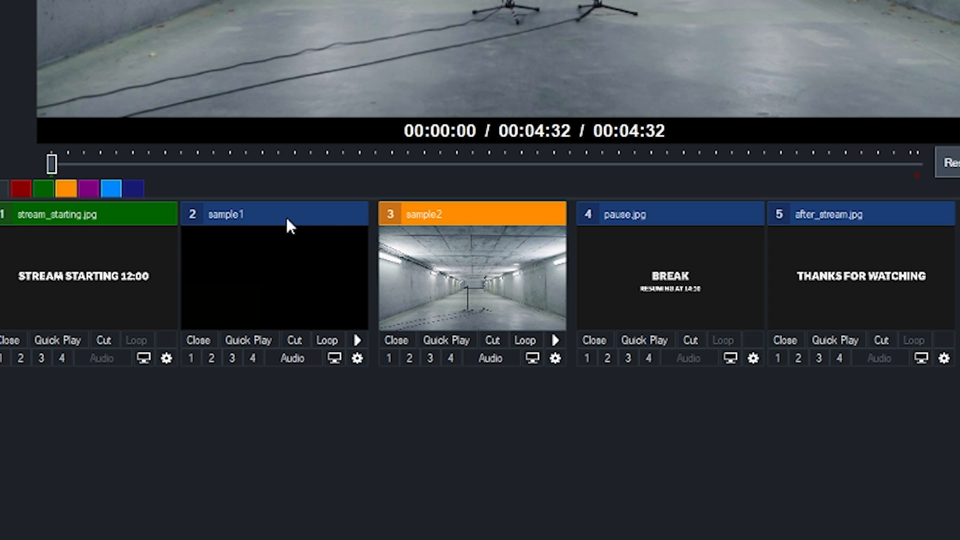
Step: Preview input 2, sample1, move its playback position to about 00:00:45, and put sample2 back in the preview
click(300, 268)
click(202, 165)
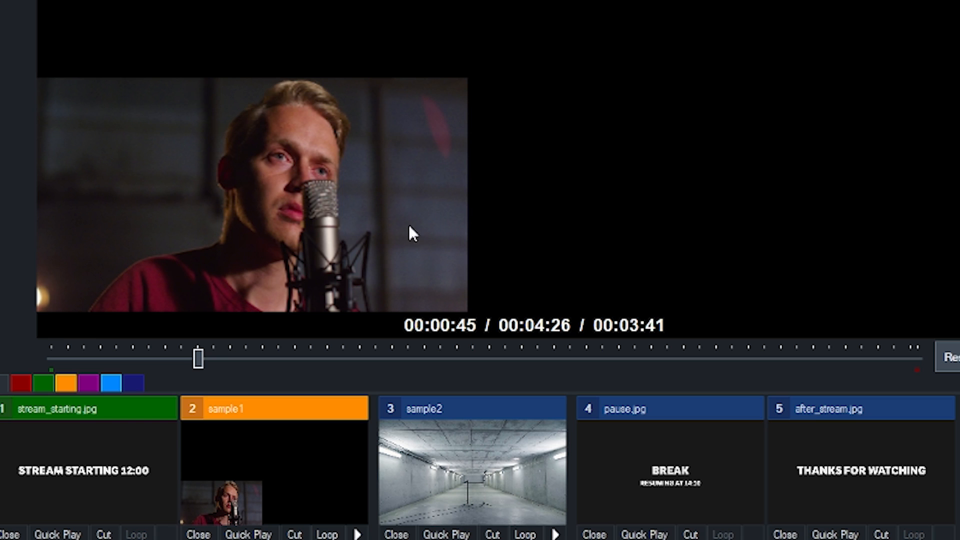
click(436, 465)
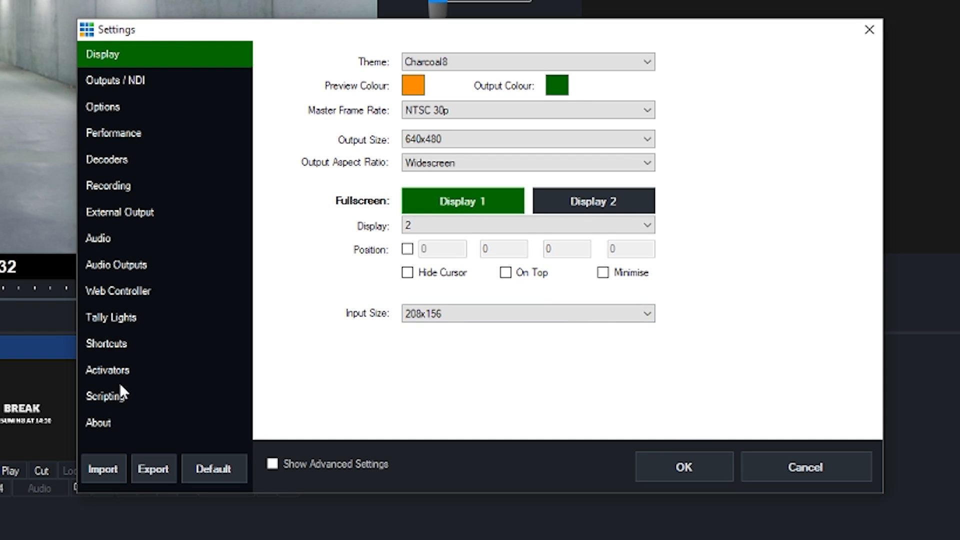
Step: In the scripting settings, copy all lines of the startstream script, then save and close it
click(122, 394)
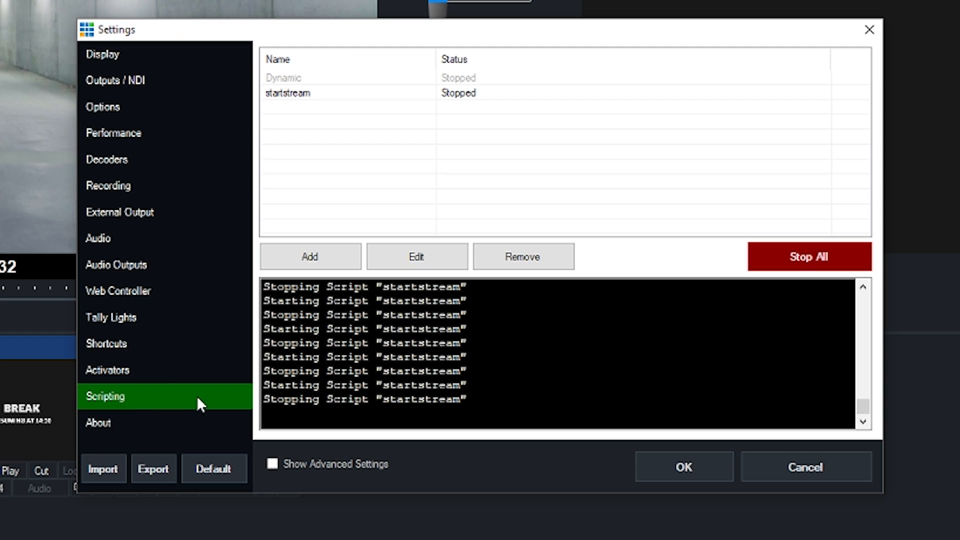
click(348, 96)
click(418, 256)
key(ctrl+a)
key(ctrl+c)
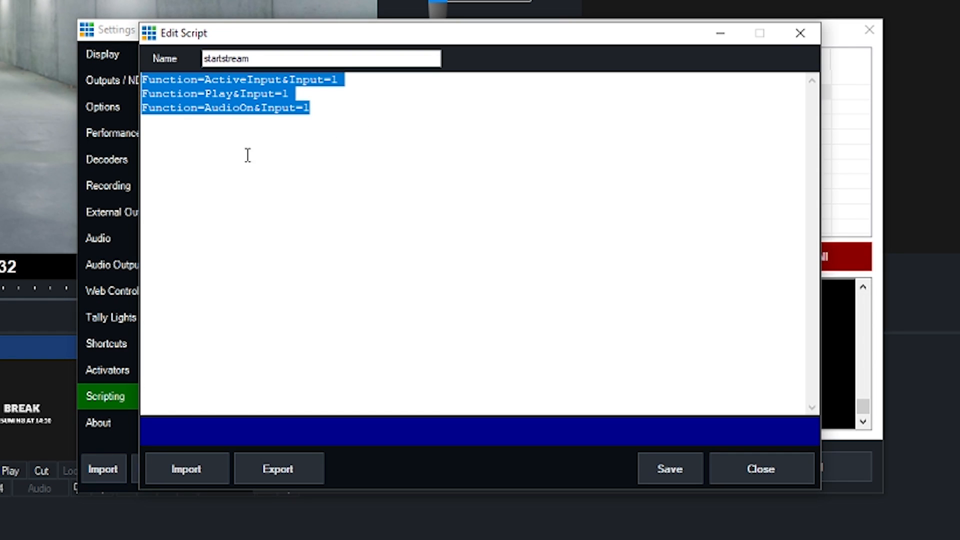
click(667, 469)
click(773, 468)
Step: Add a new script named golive and paste the copied startstream lines into it
click(310, 255)
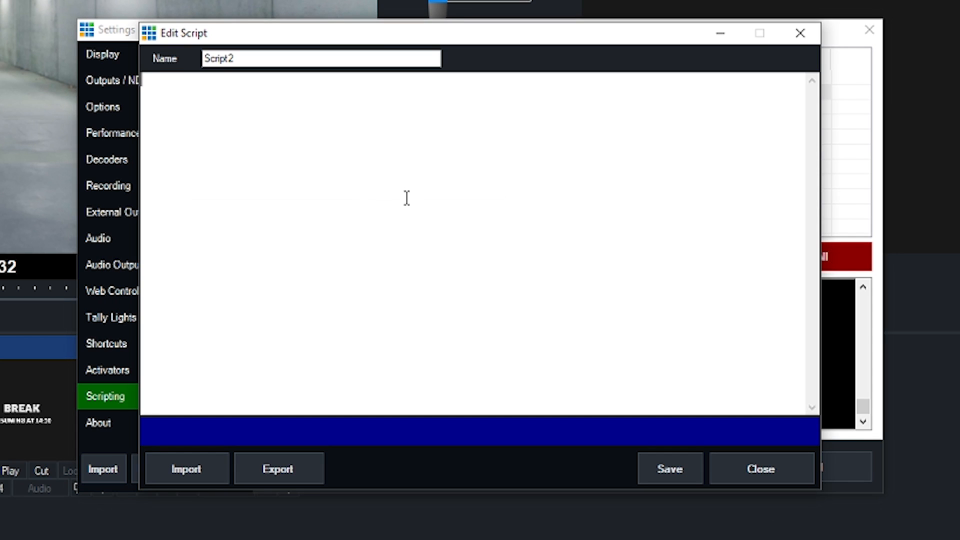
text(golive)
click(262, 157)
key(ctrl+v)
Step: Change the ActiveInput and Play lines of the golive script to Input=3
click(240, 80)
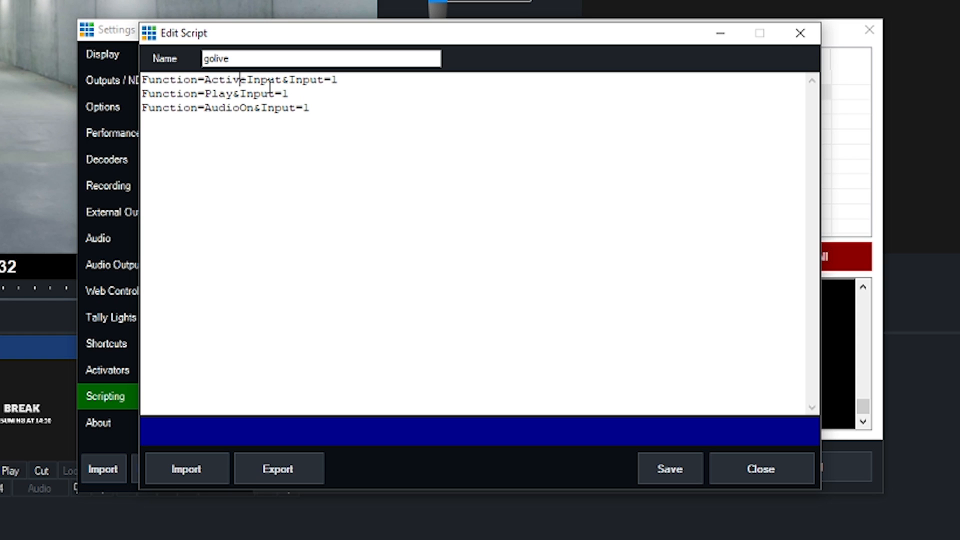
click(339, 83)
key(BackSpace)
text(3)
drag(292, 94, 150, 80)
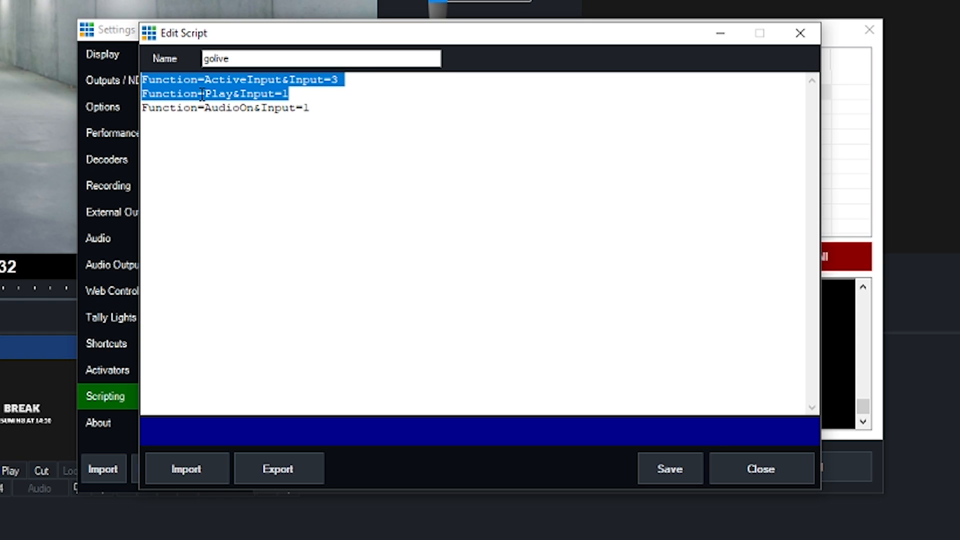
click(200, 95)
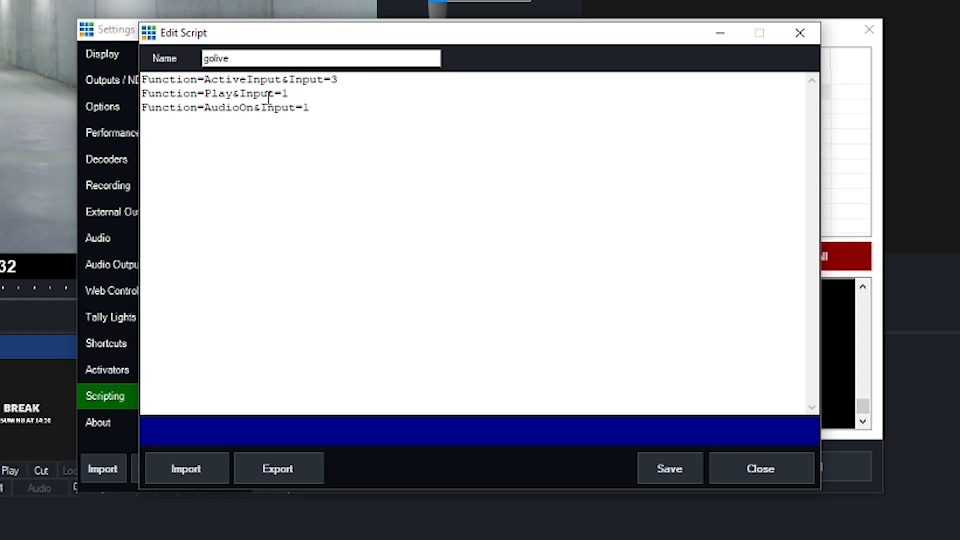
click(300, 98)
key(BackSpace)
text(3)
Step: Change the golive script's AudioOn line to Input=2 and add the line Function=AudioOn&Input=3 below it
click(315, 108)
key(BackSpace)
text(2)
drag(328, 107, 142, 108)
key(ctrl+c)
click(330, 111)
key(Return)
key(ctrl+v)
key(BackSpace)
text(3)
Step: Add the line Function=OverlayInput1In&Input=2 to the golive script, save it, and accept the settings
key(Return)
key(ctrl+v)
key(BackSpace)
key(BackSpace)
key(BackSpace)
key(BackSpace)
key(BackSpace)
key(BackSpace)
key(BackSpace)
key(BackSpace)
key(BackSpace)
key(BackSpace)
key(BackSpace)
key(BackSpace)
key(BackSpace)
key(BackSpace)
key(BackSpace)
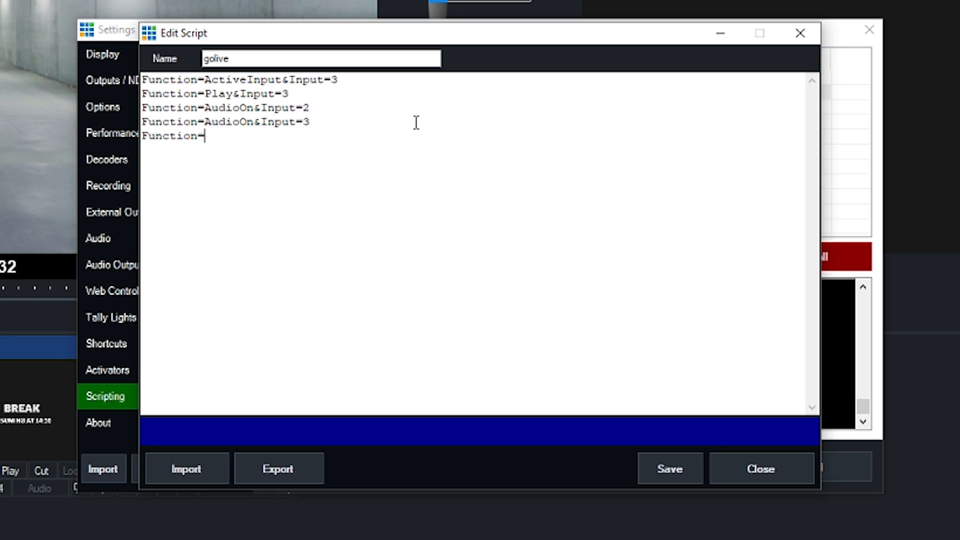
text(OverlayInput1In&Input)
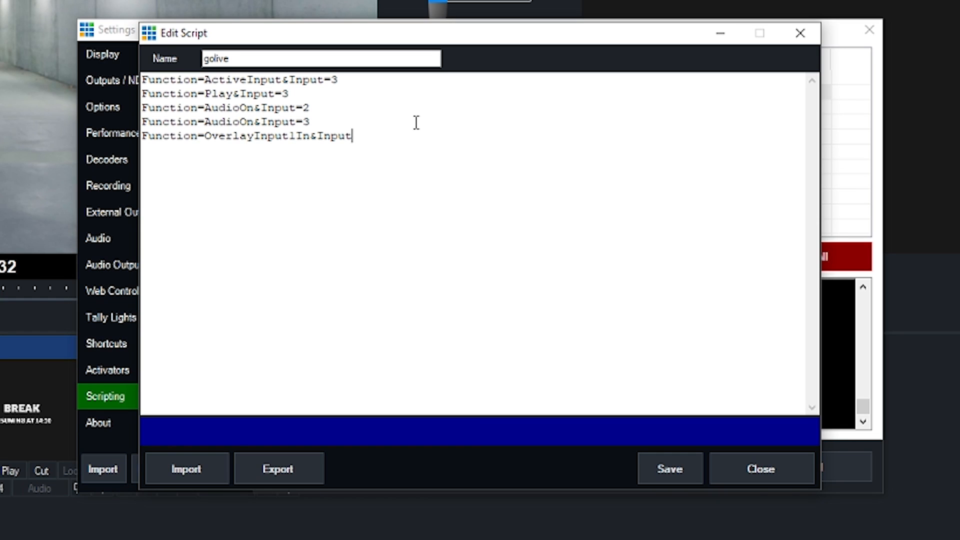
text(=2)
click(260, 108)
click(671, 469)
click(743, 472)
click(564, 356)
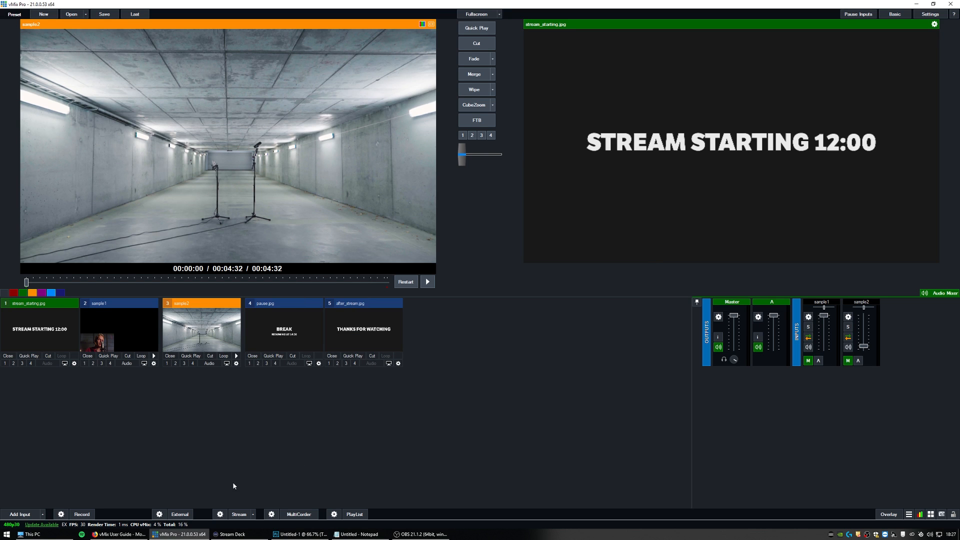
Step: In Stream Deck, copy the START INTRO key's URL and add a Website action titled GO LIVE, on two lines, to the bottom row's second key
click(245, 536)
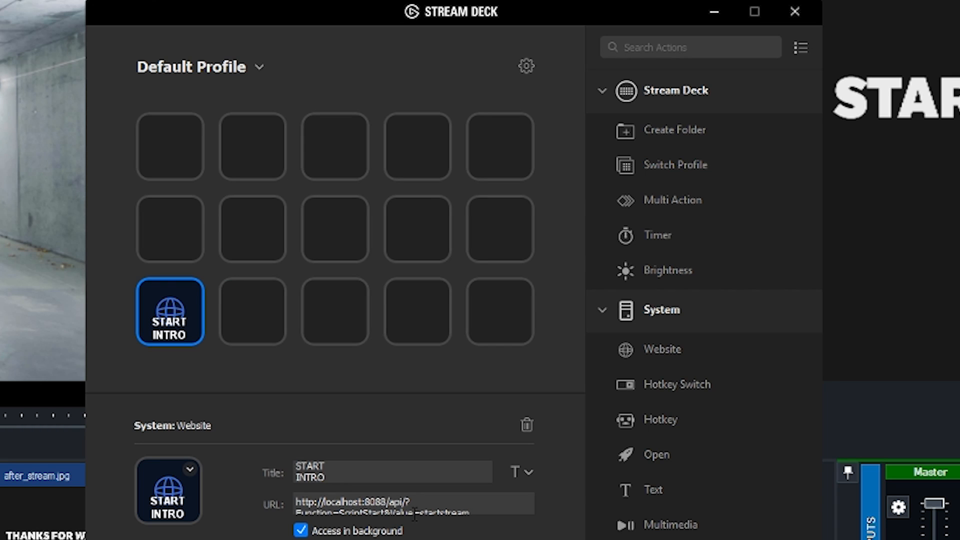
triple_click(423, 502)
key(ctrl+c)
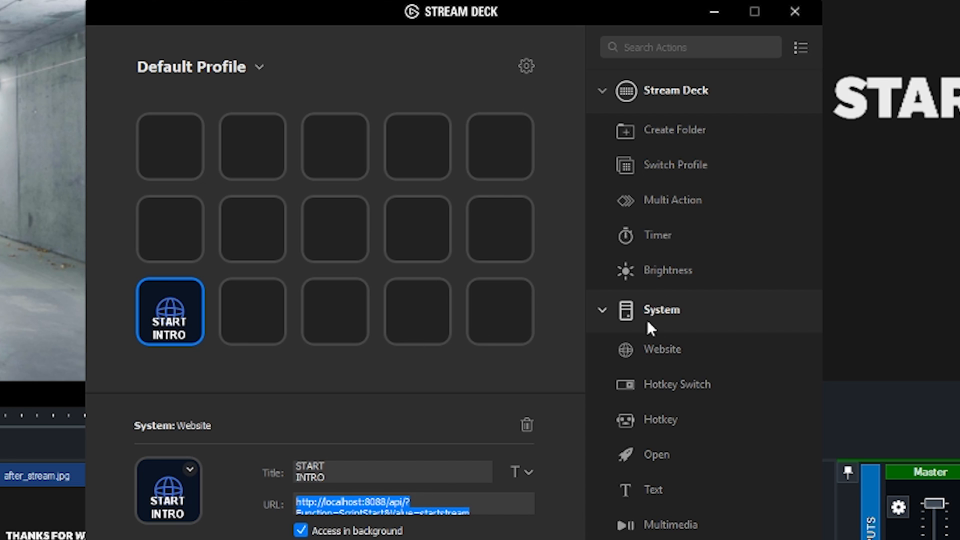
drag(661, 349, 274, 334)
click(380, 473)
text(GO)
key(Return)
text(LIVE)
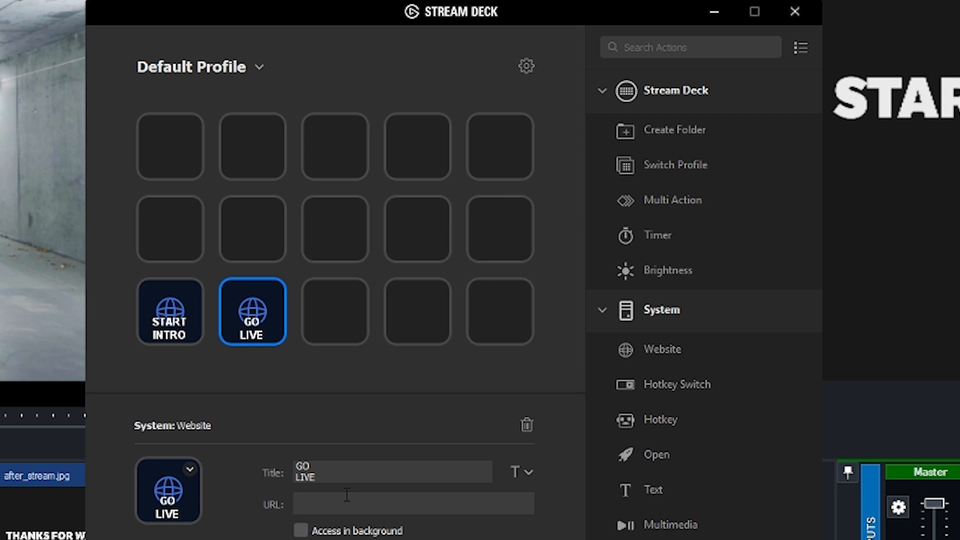
click(400, 505)
key(ctrl+v)
drag(470, 509, 420, 509)
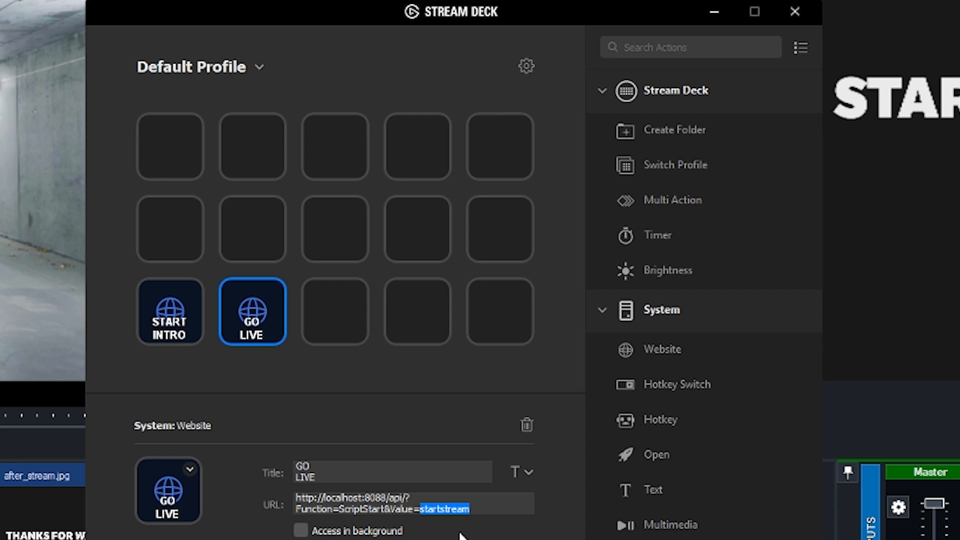
text(golive)
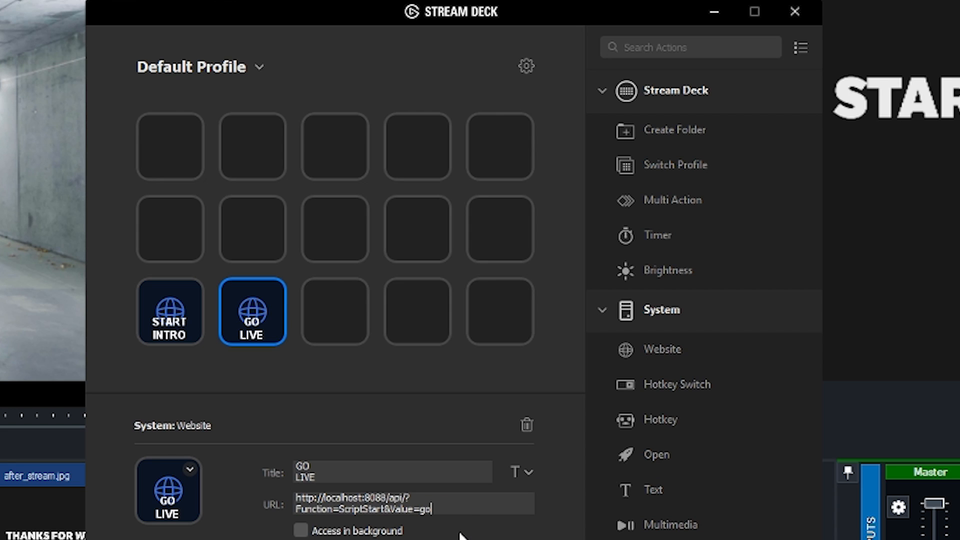
click(302, 531)
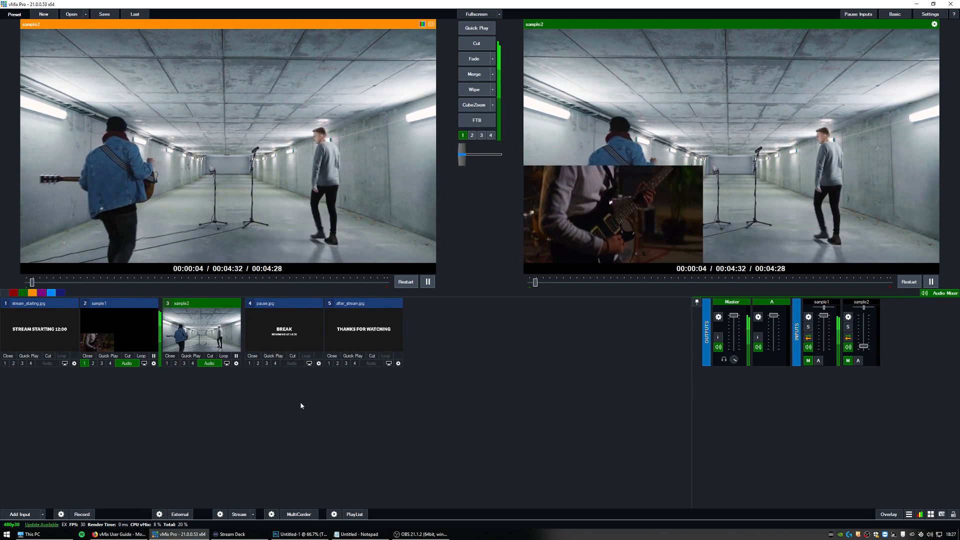
Step: In vMix, pause sample2, turn off the audio of sample2 and sample1, and remove sample1 from overlay 1
click(236, 356)
click(209, 363)
click(127, 363)
click(84, 363)
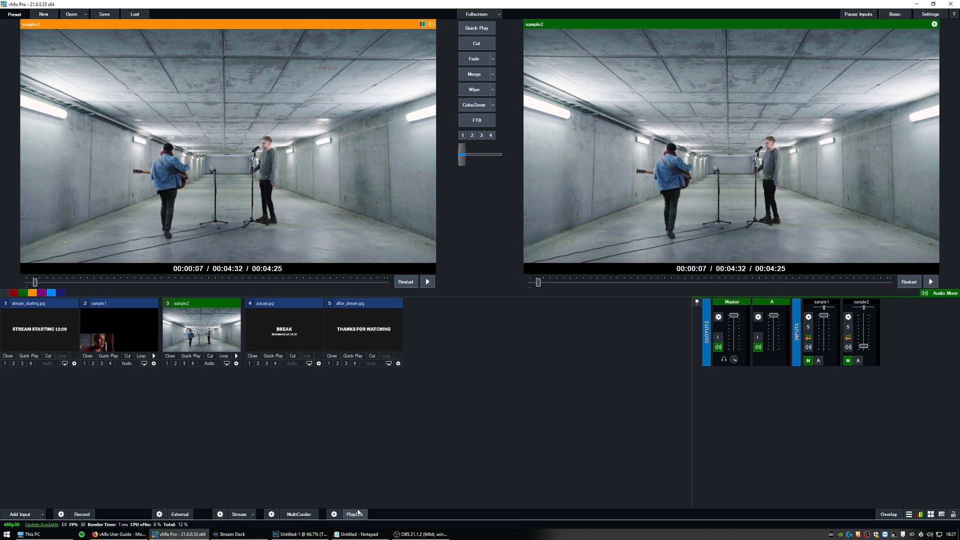
Step: Open the scripting settings and add a new script named pause
click(930, 14)
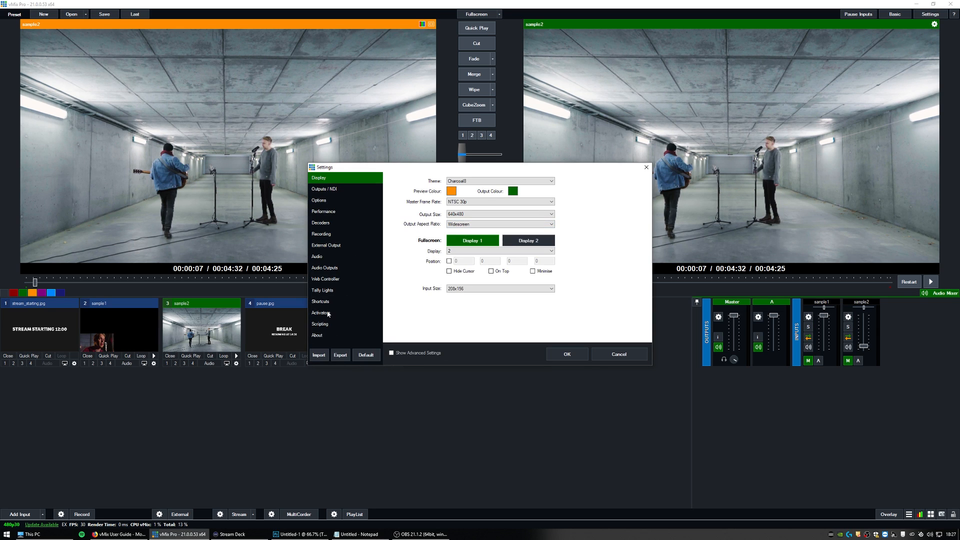
click(338, 325)
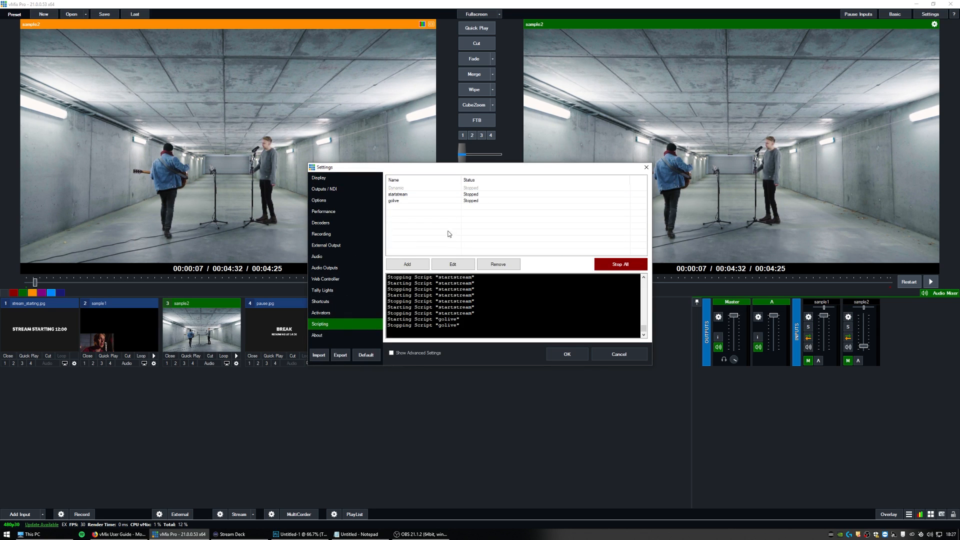
click(407, 264)
drag(368, 178, 281, 173)
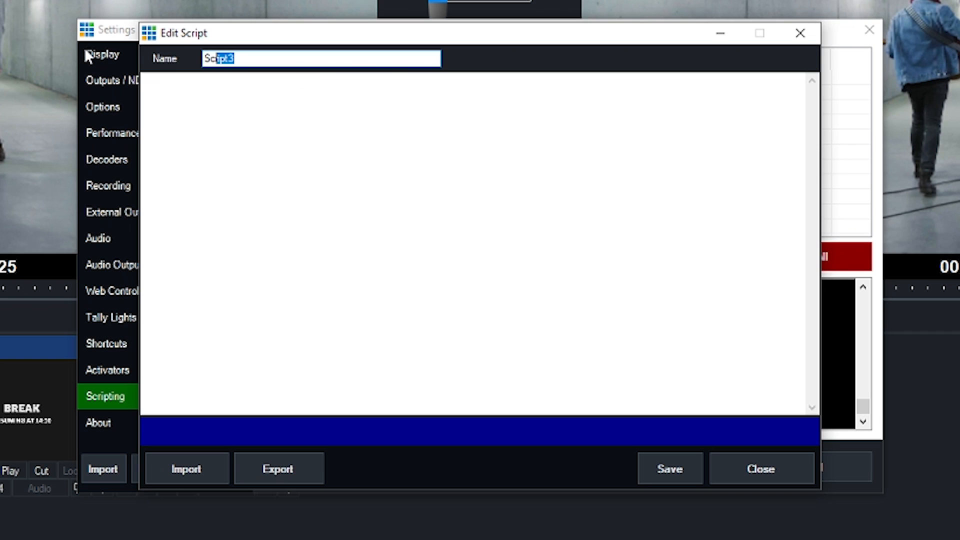
key(BackSpace)
key(BackSpace)
key(BackSpace)
text(pause)
Step: Enter Function=ActiveInput&Input=4 as the first line of the pause script
click(298, 140)
text(Functiu)
key(BackSpace)
text(on=)
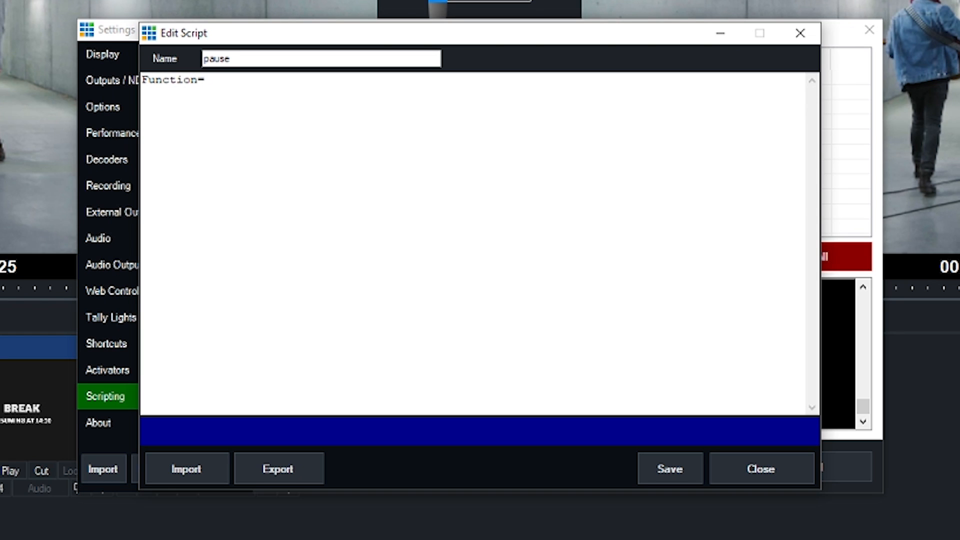
text(ActiveInput&)
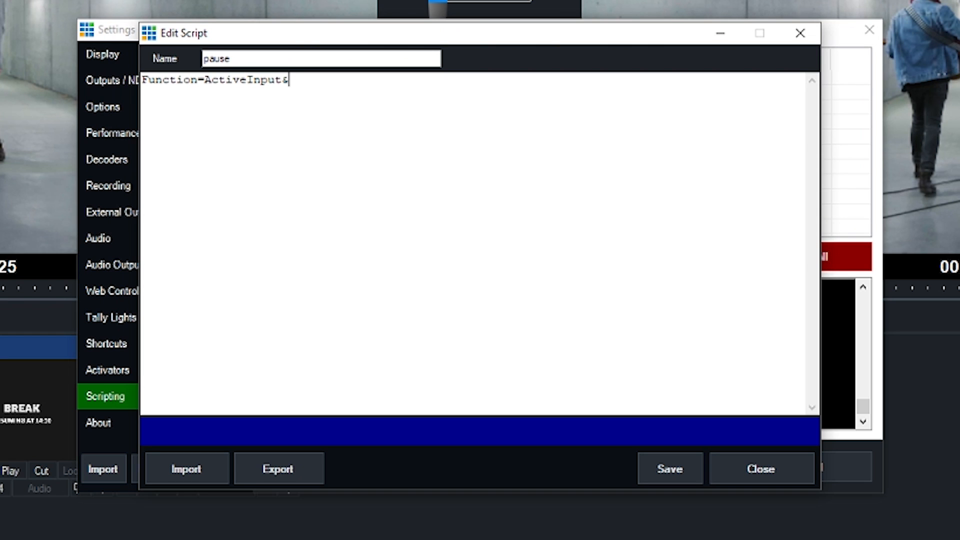
text(Input=4)
Step: Add the lines Function=AudioOff&Input=2 and Function=AudioOff&Input=3 to the pause script
key(Return)
text(Function=)
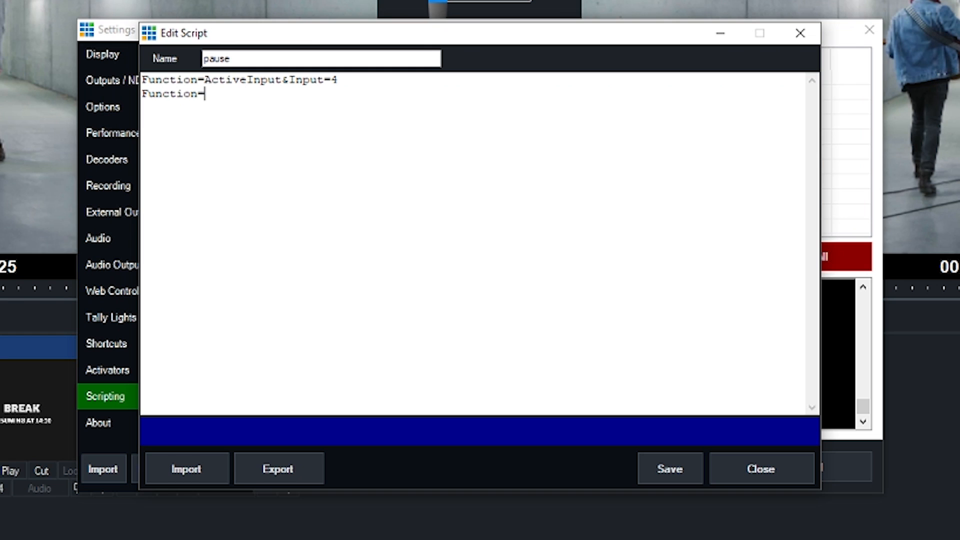
text(AudioOff&IInput=)
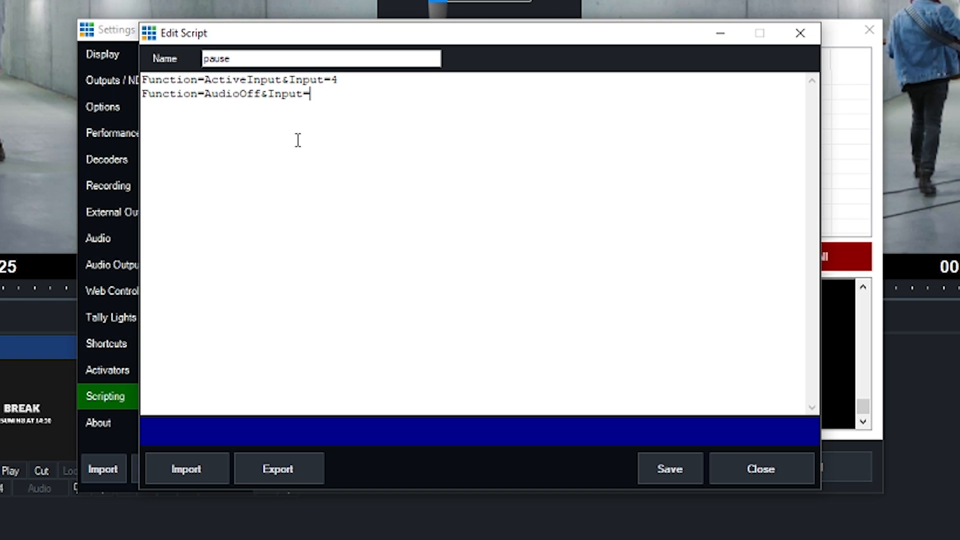
text(2)
drag(322, 95, 143, 94)
key(ctrl+c)
click(340, 105)
key(Return)
key(ctrl+v)
key(BackSpace)
text(3)
Step: Add the line Function=Play&Input=4 to the pause script
key(Return)
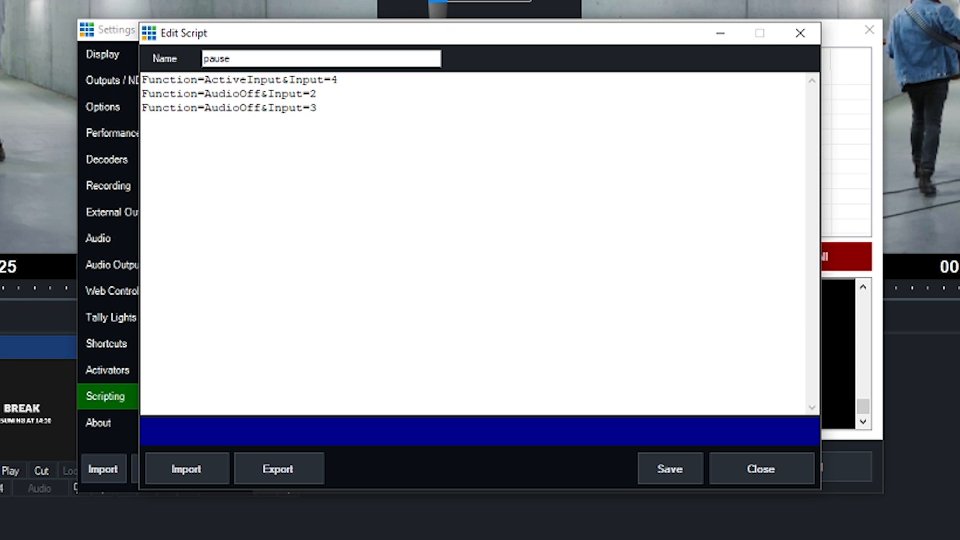
text(Function=P)
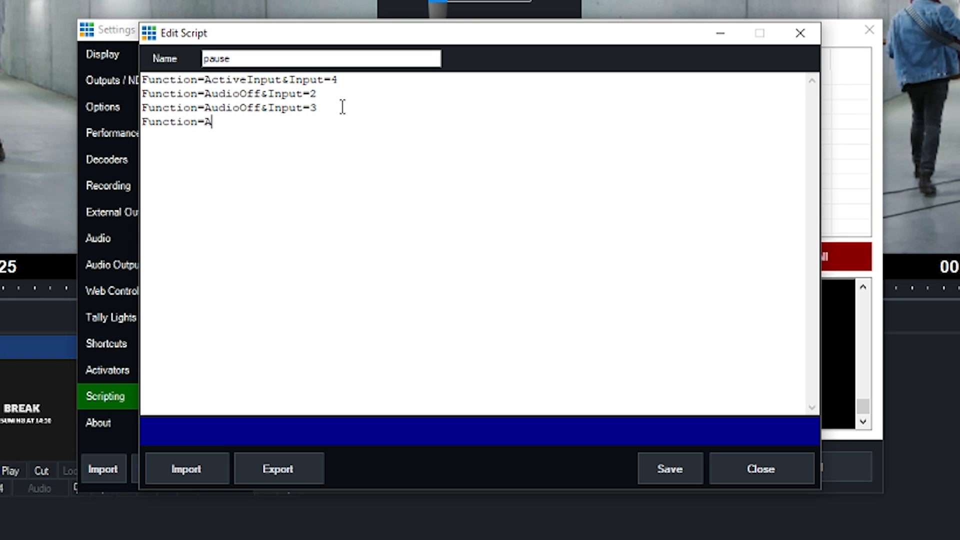
text(lay&Input)
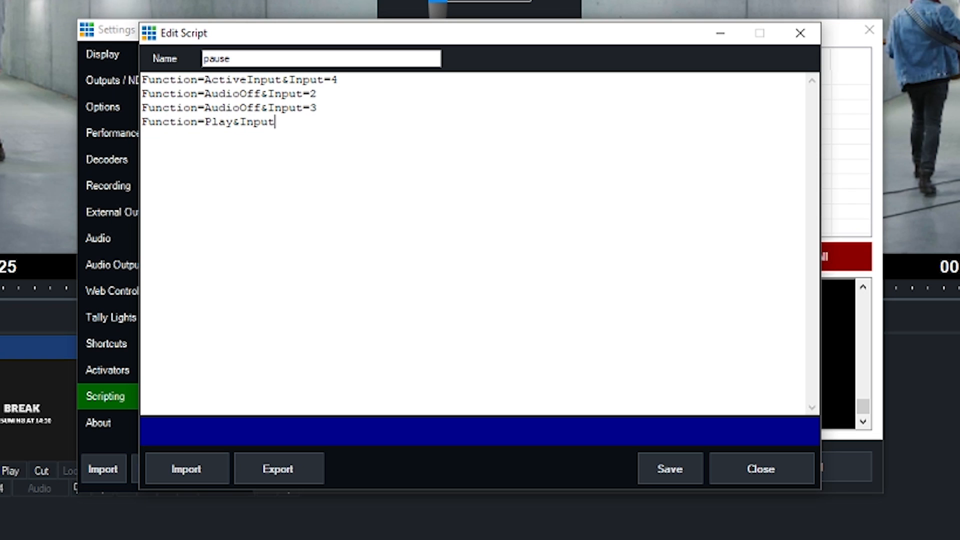
text(=4)
Step: Add the line Function=OverlayInput1Off to the pause script, save it, and accept the settings
key(Return)
text(Function=Over)
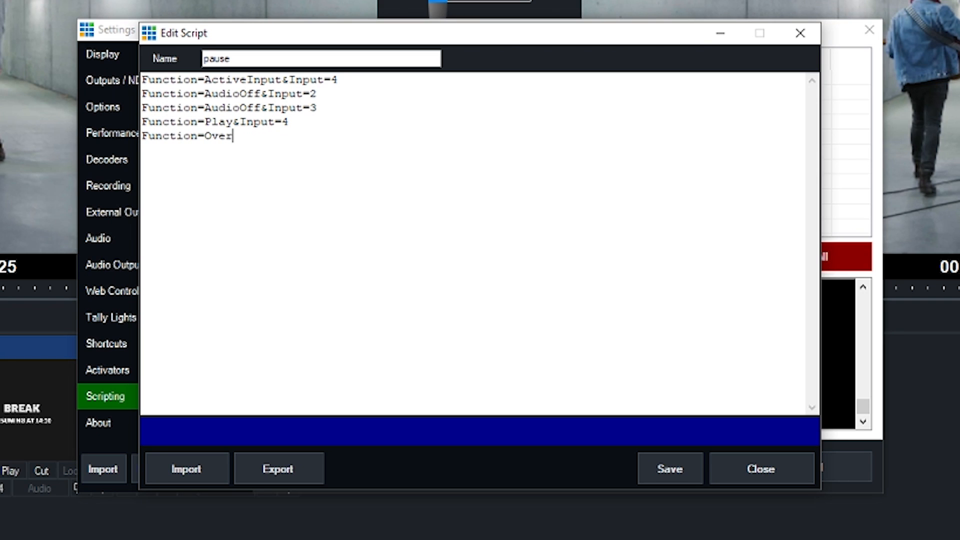
text(layInput1Of)
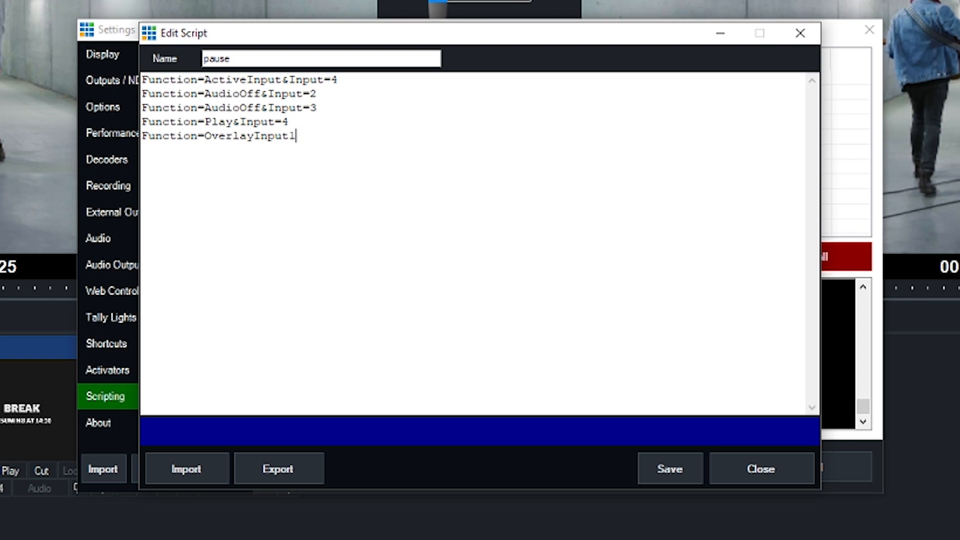
text(f=)
key(BackSpace)
click(696, 474)
click(780, 477)
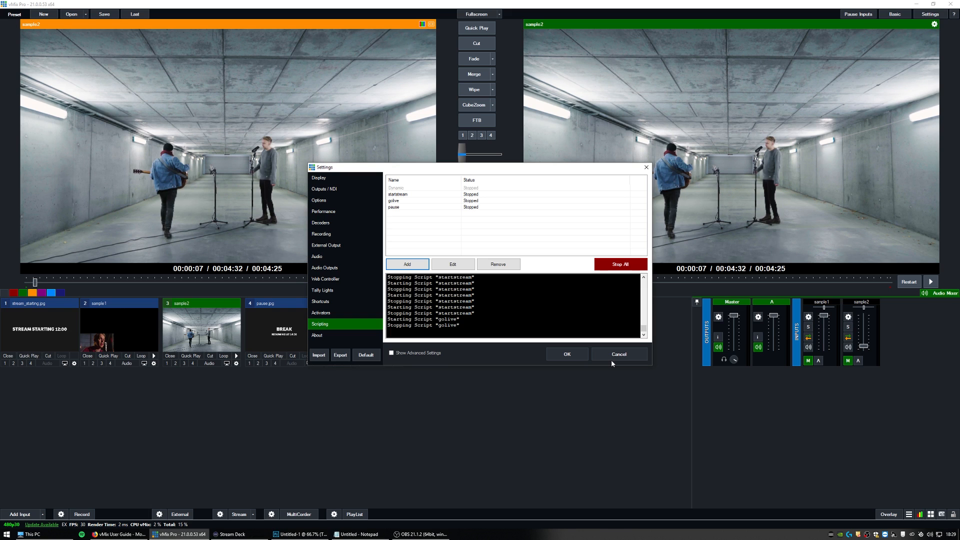
click(566, 355)
Step: In Stream Deck, copy the GO LIVE key's URL and add a new Website action to the bottom row's third key
key(alt+Tab)
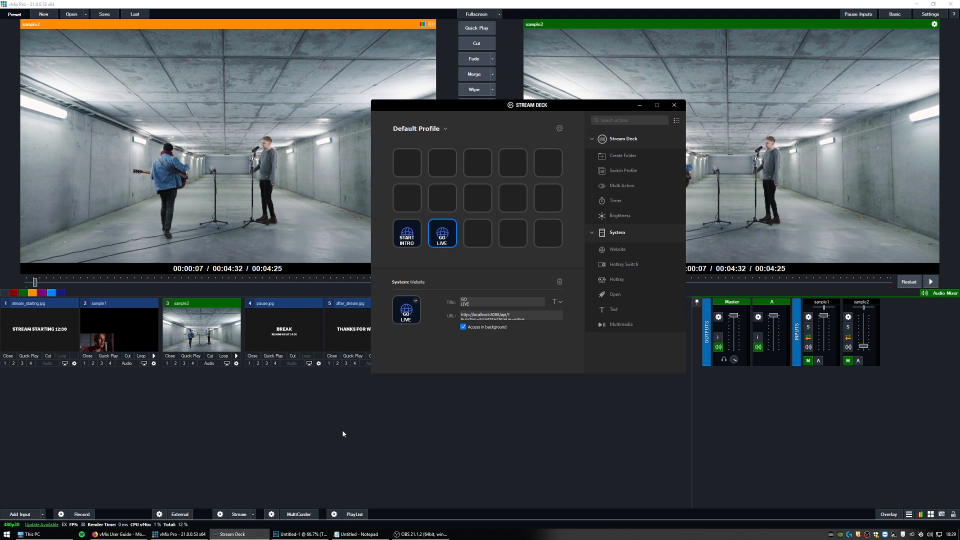
key(ctrl+a)
key(ctrl+c)
drag(609, 251, 478, 233)
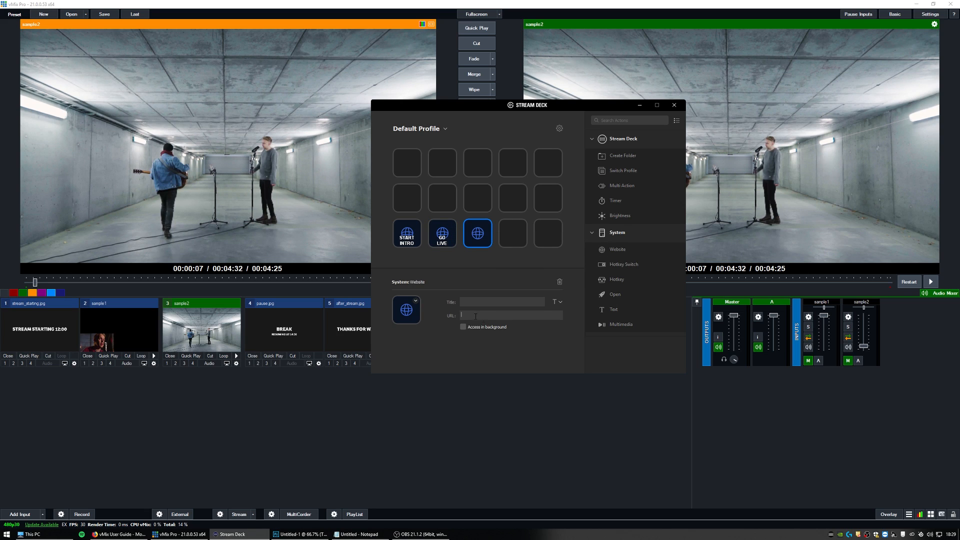
key(ctrl+v)
click(463, 327)
click(474, 302)
text(PAUSE)
Step: Move the Stream Deck window clear of the vMix output and examine the script name in the PAUSE key's URL
drag(504, 105, 294, 97)
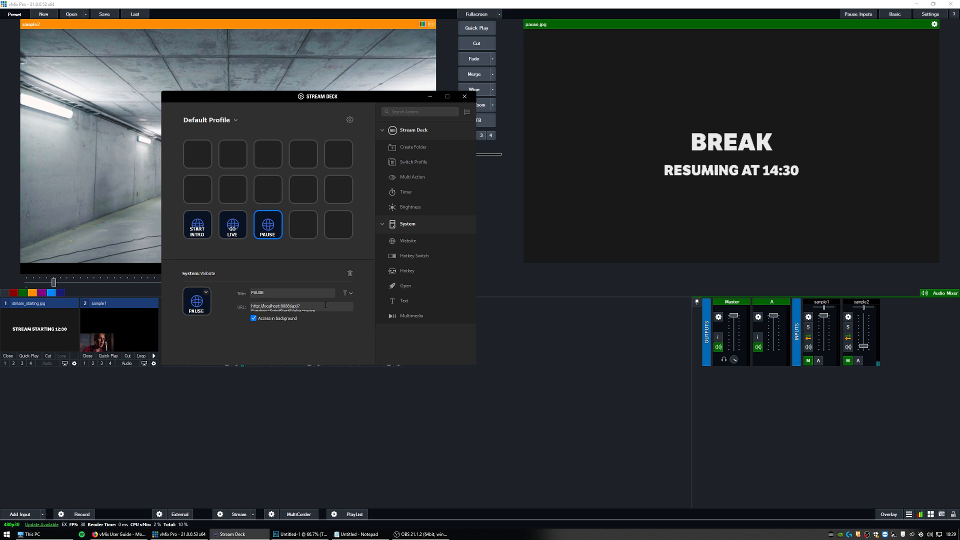
drag(325, 304, 310, 318)
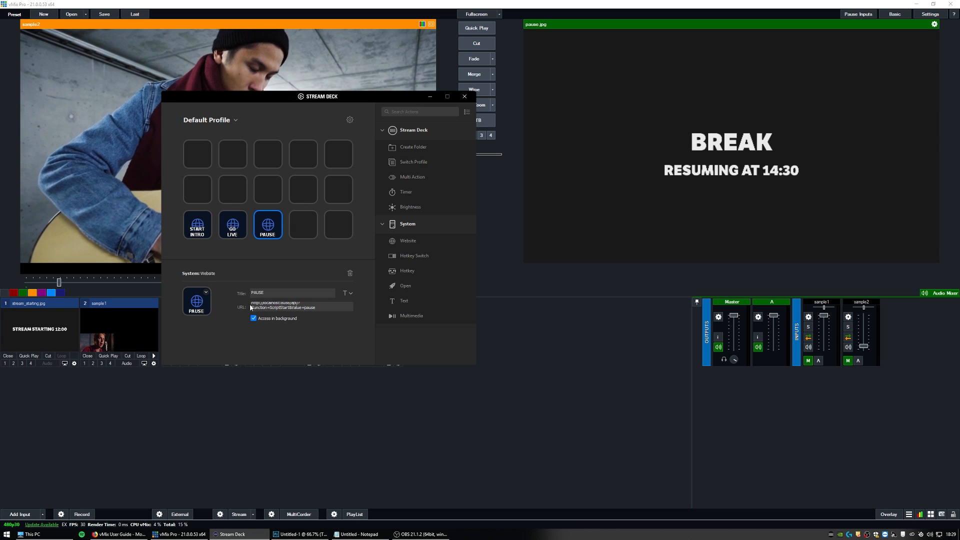
drag(316, 308, 259, 308)
click(313, 308)
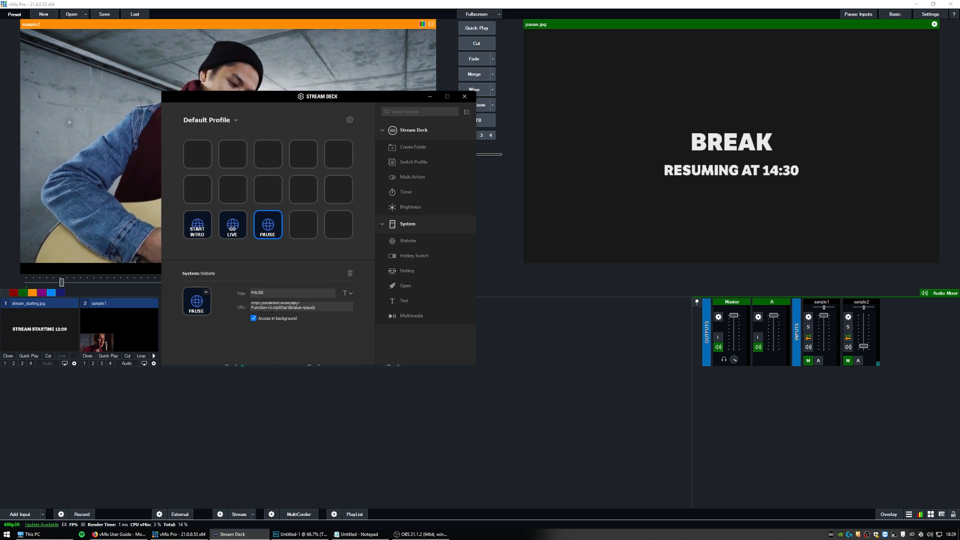